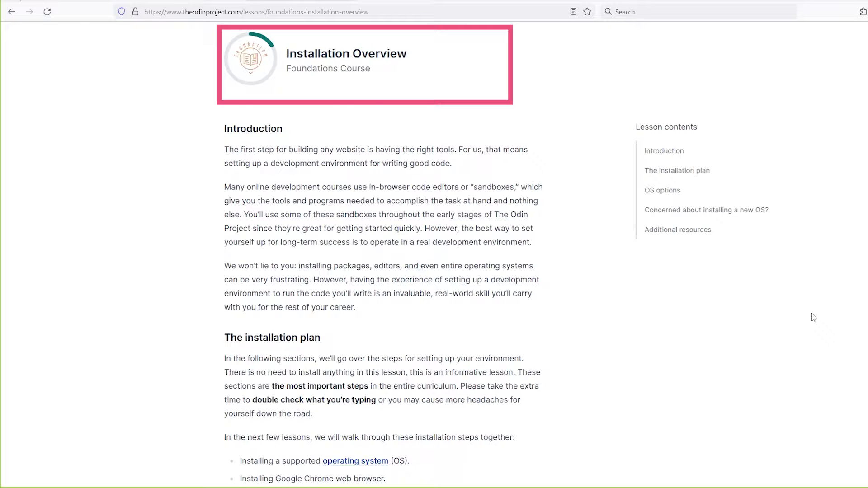
Step: Read through the Installation Overview lesson's OS options for Windows users
scroll(814, 318, "down", 15)
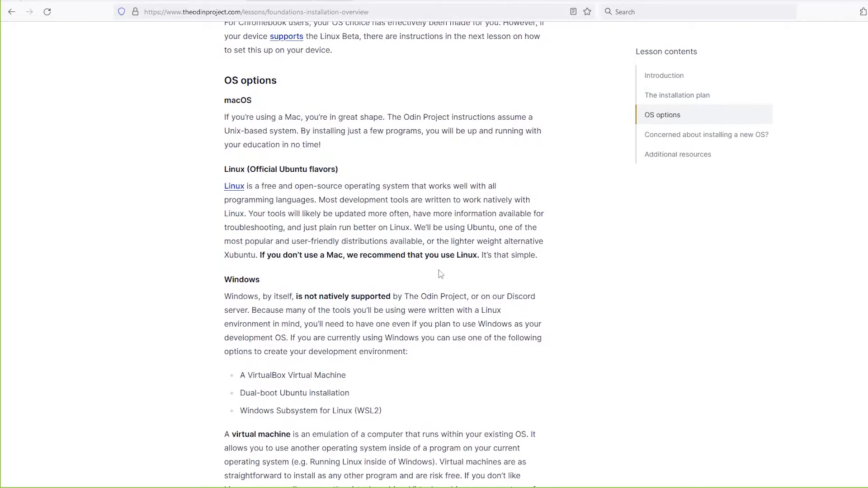
scroll(440, 274, "down", 2)
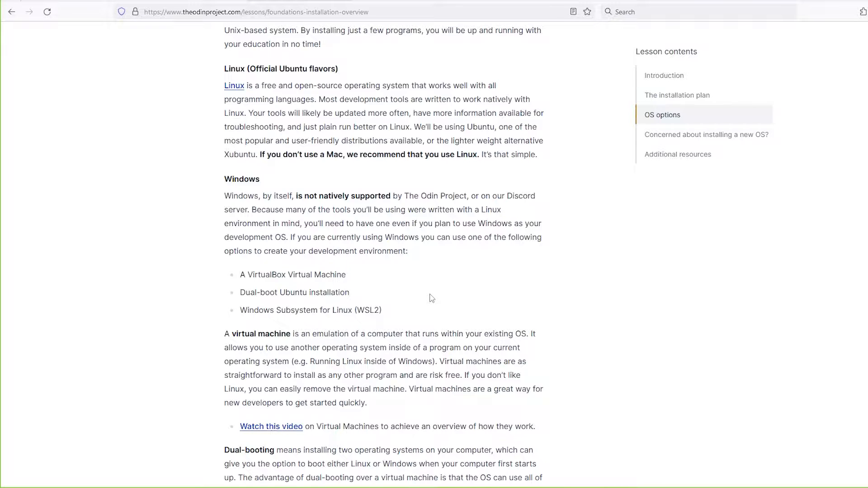
scroll(432, 297, "down", 1)
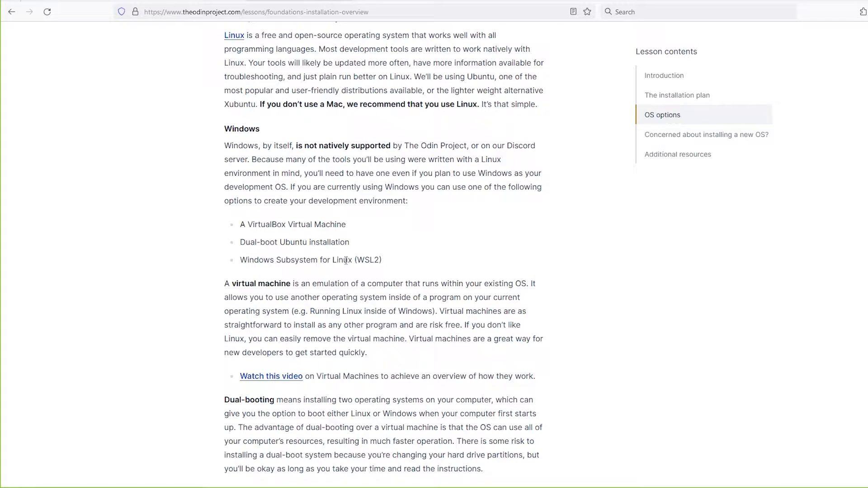
left_click_drag(352, 228, 235, 224)
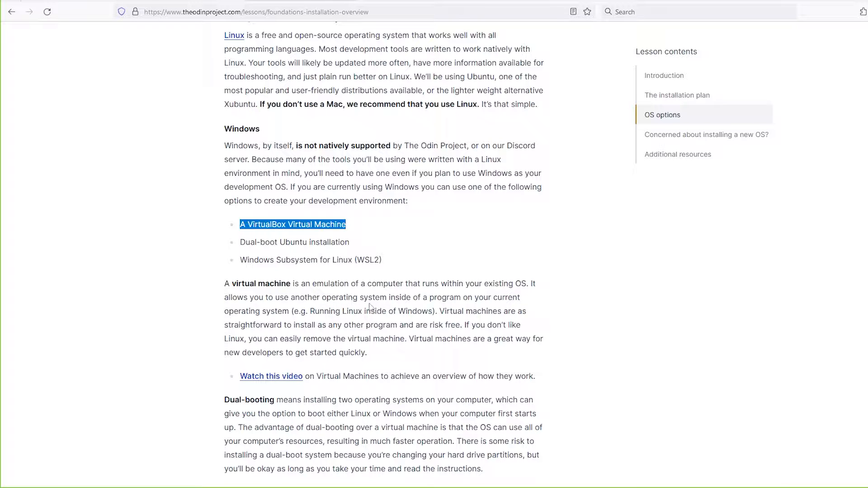
scroll(398, 330, "down", 12)
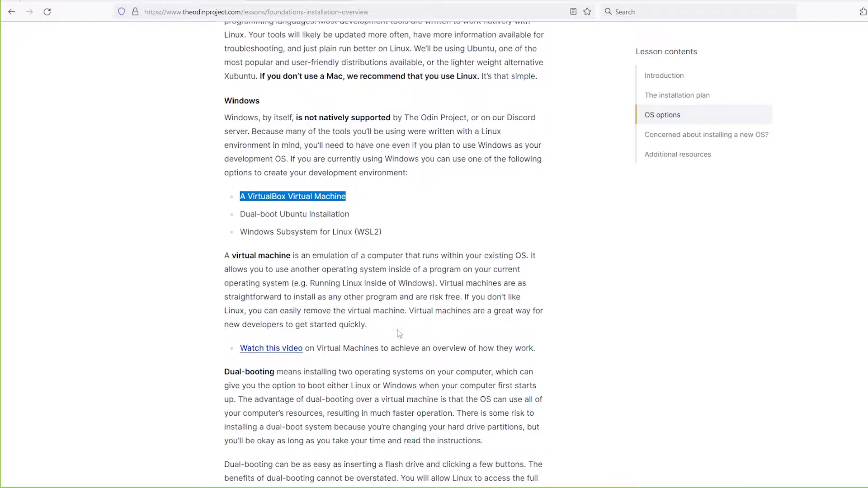
scroll(398, 329, "down", 10)
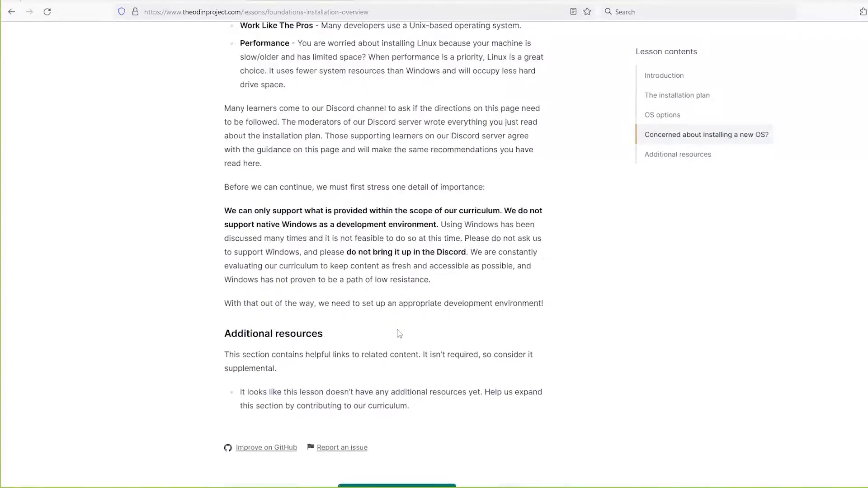
Step: Open the Installations lesson and expand the Virtual Machine (Recommended) installation method
left_click(553, 300)
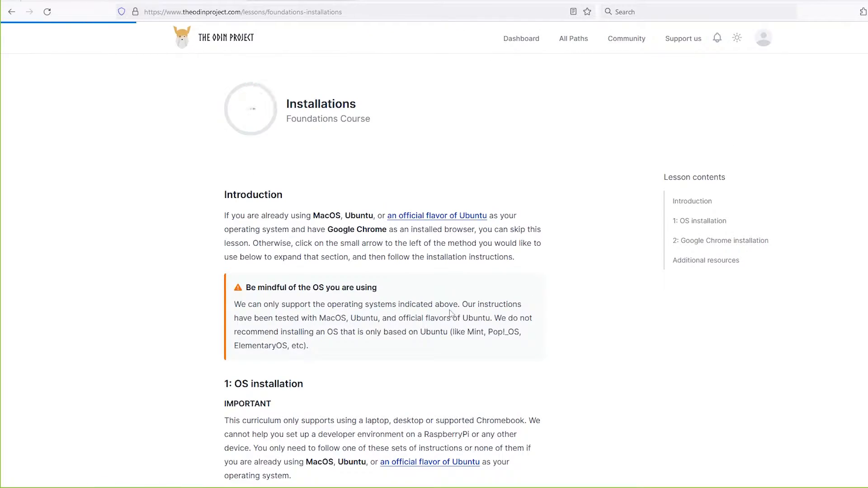
scroll(487, 285, "down", 5)
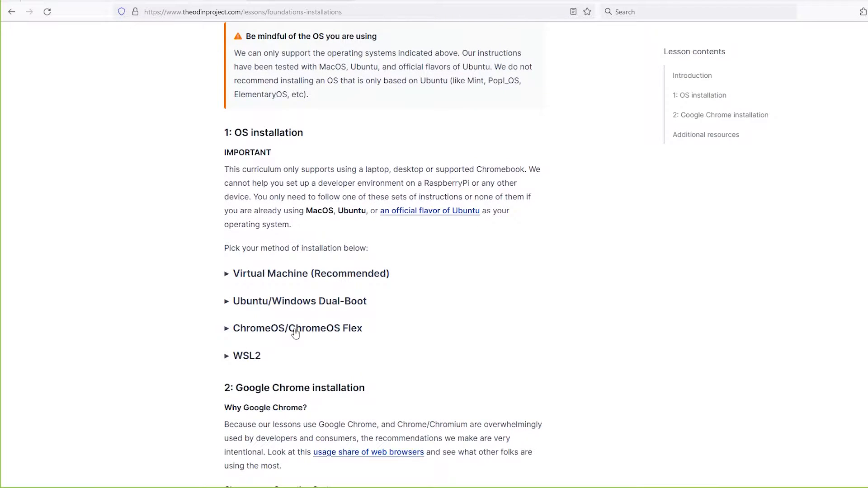
left_click(227, 275)
Step: Follow the VirtualBox download link and download VirtualBox 7.0.14 for Windows hosts
scroll(505, 372, "down", 1)
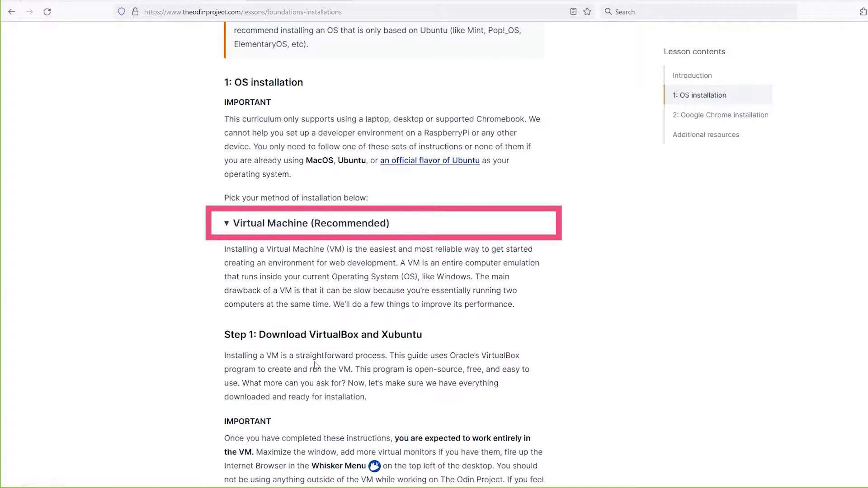
scroll(315, 366, "down", 2)
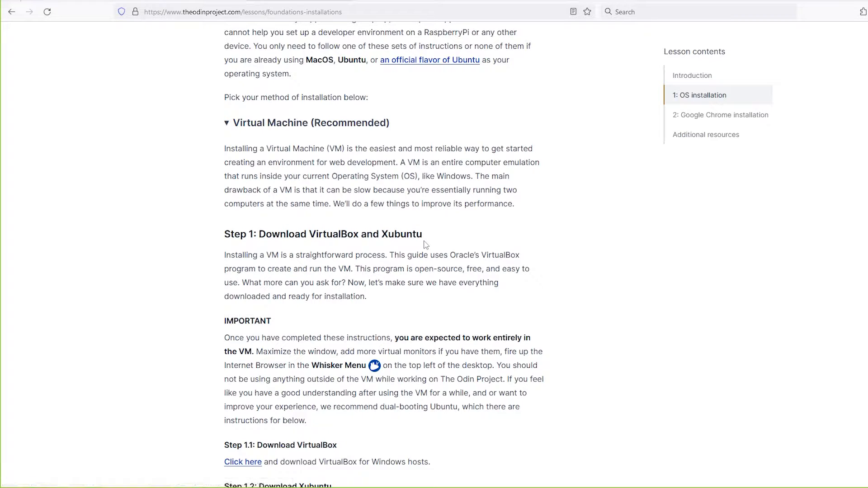
scroll(425, 245, "down", 1)
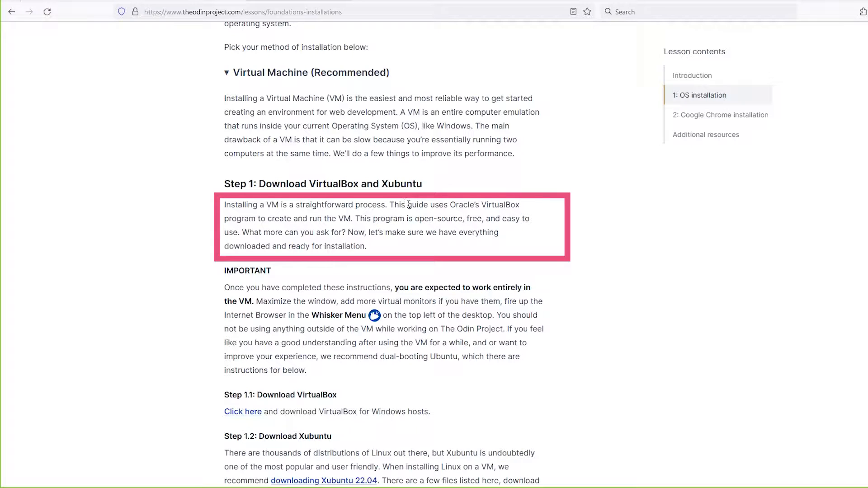
scroll(341, 231, "down", 1)
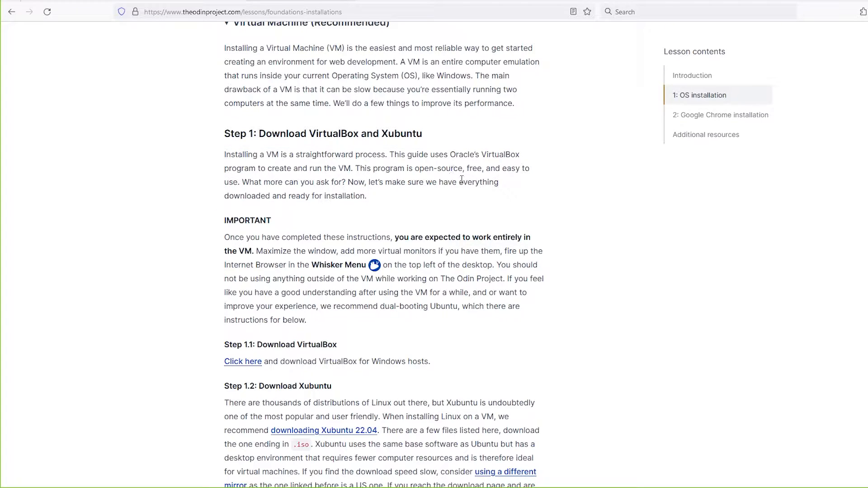
scroll(451, 222, "down", 2)
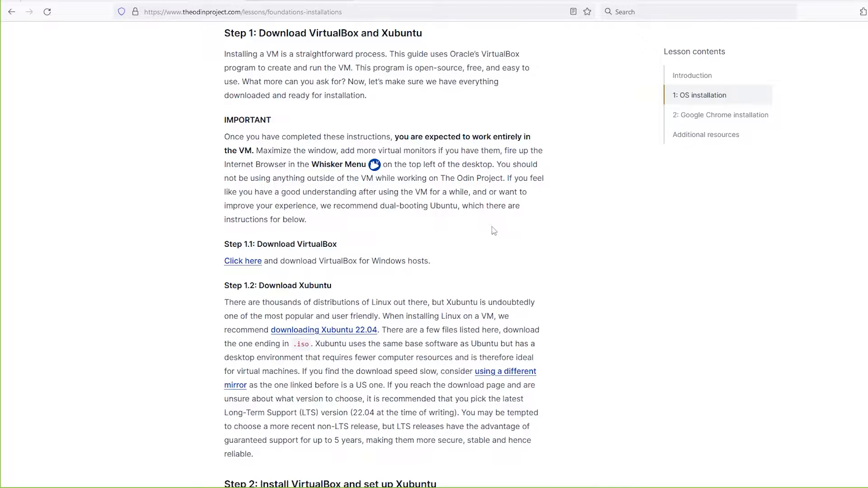
scroll(317, 236, "down", 1)
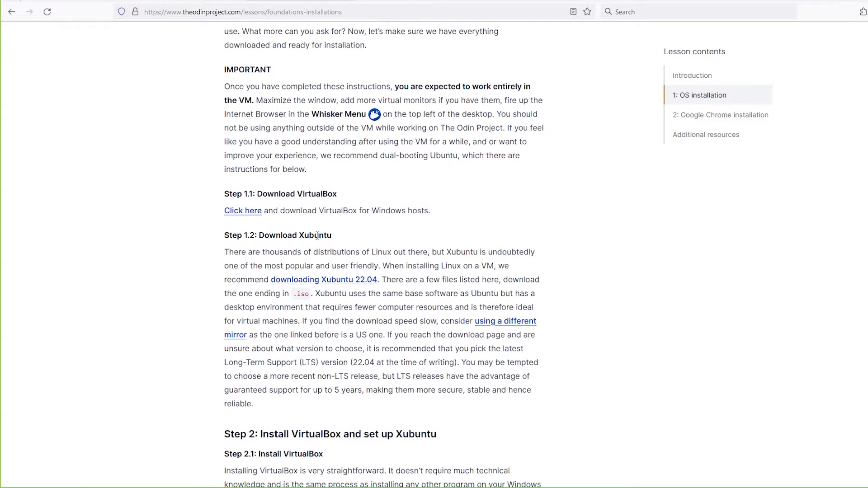
left_click(251, 219)
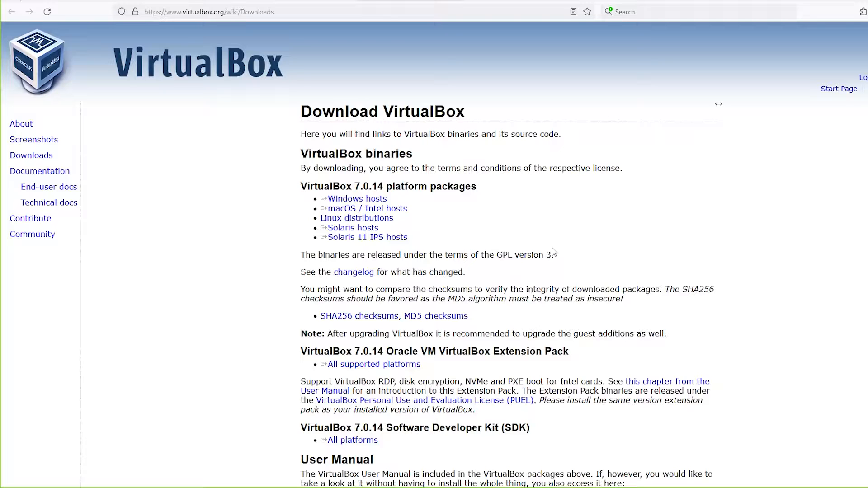
left_click(374, 201)
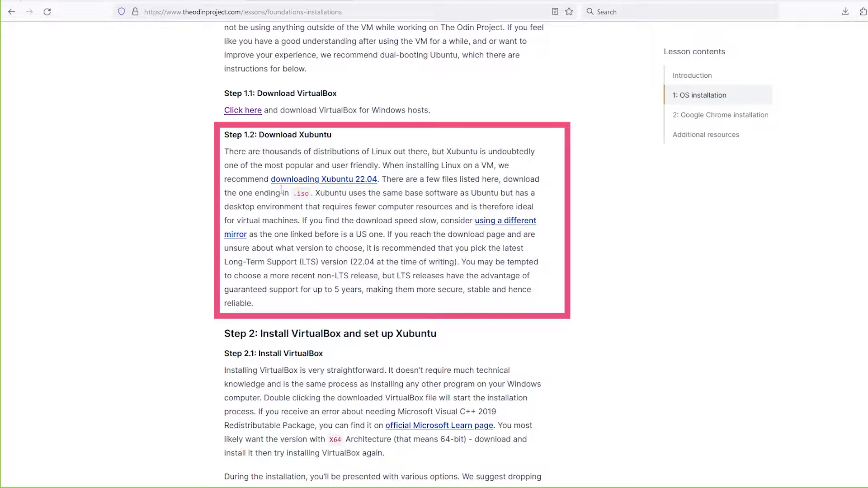
Step: Open the Xubuntu 22.04 mirror and download xubuntu-22.04.3-desktop-amd64.iso
left_click(338, 185)
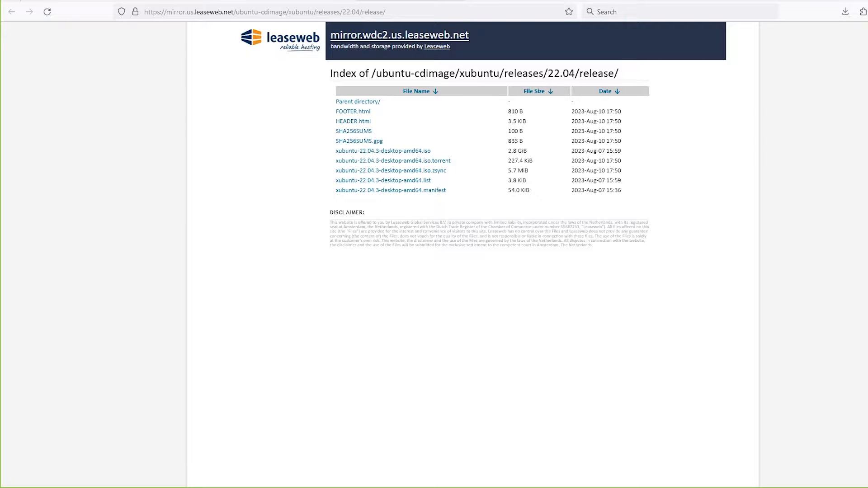
key("alt+Left")
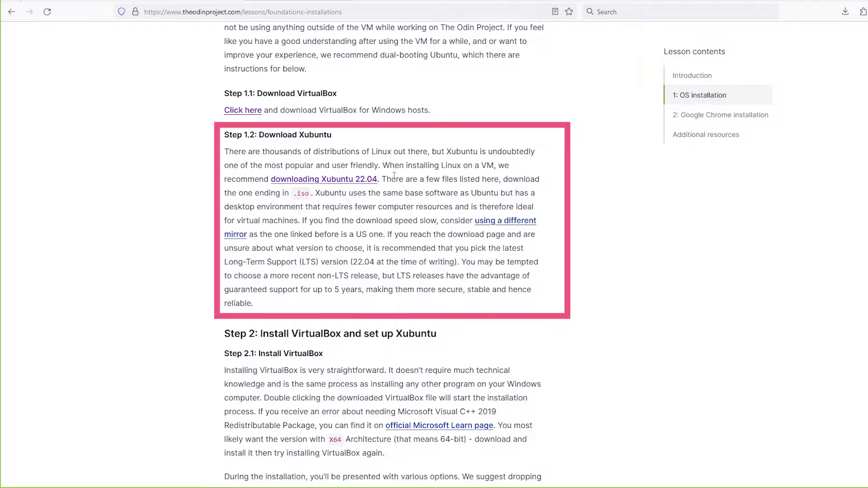
left_click_drag(383, 167, 317, 198)
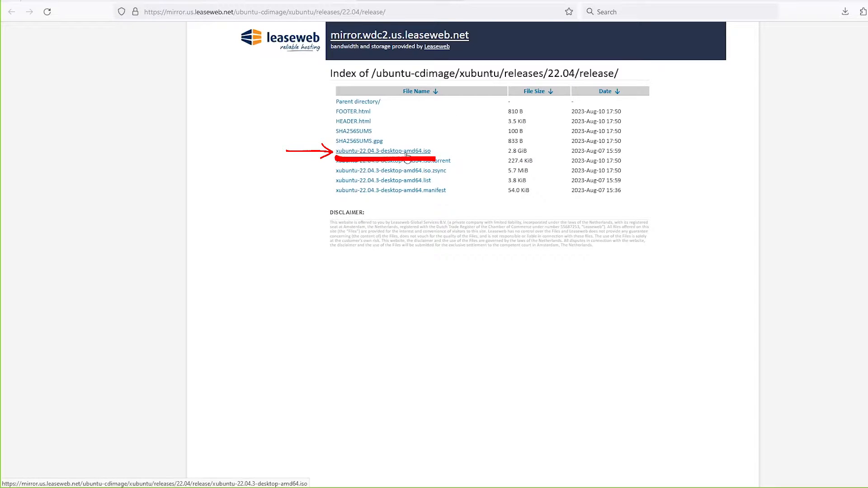
left_click(392, 151)
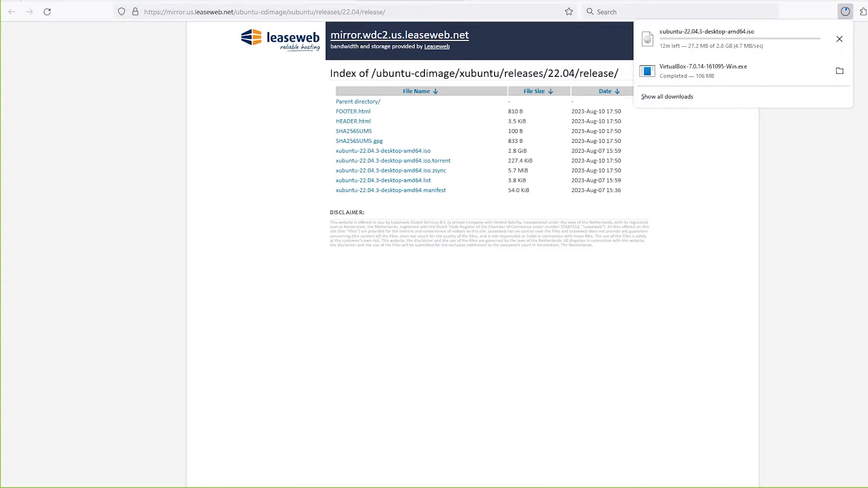
Step: Return to the lesson and read the guidance on choosing an LTS Xubuntu version and installing VirtualBox
left_click(320, 0)
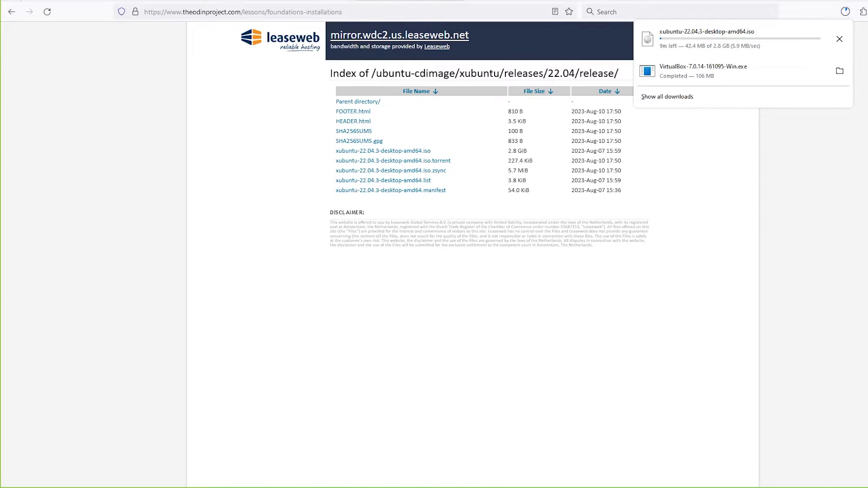
scroll(404, 155, "down", 1)
scroll(412, 286, "down", 1)
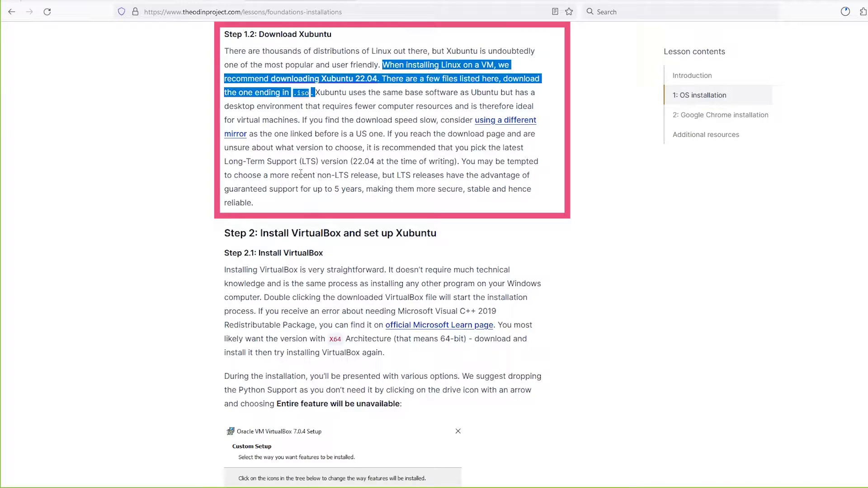
left_click_drag(225, 162, 303, 163)
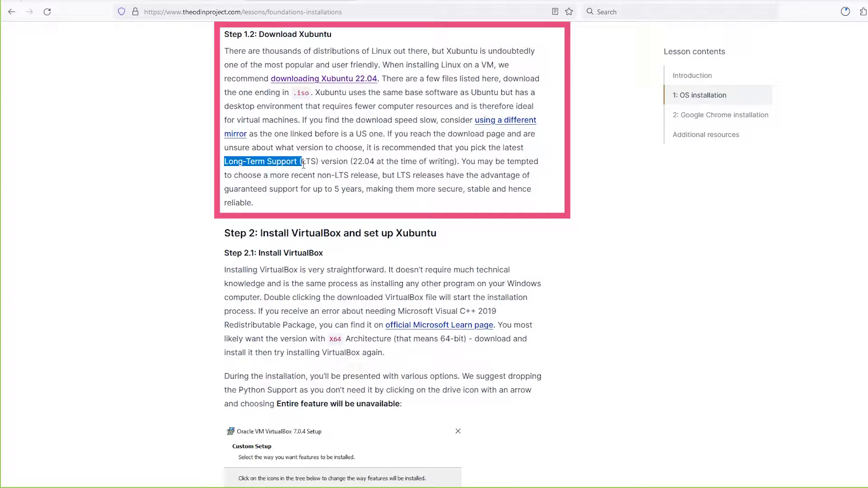
left_click(332, 177)
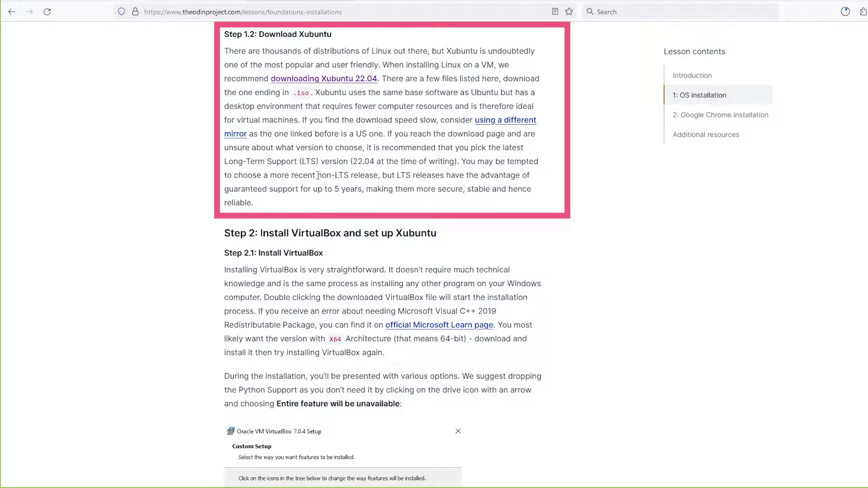
left_click_drag(318, 176, 349, 177)
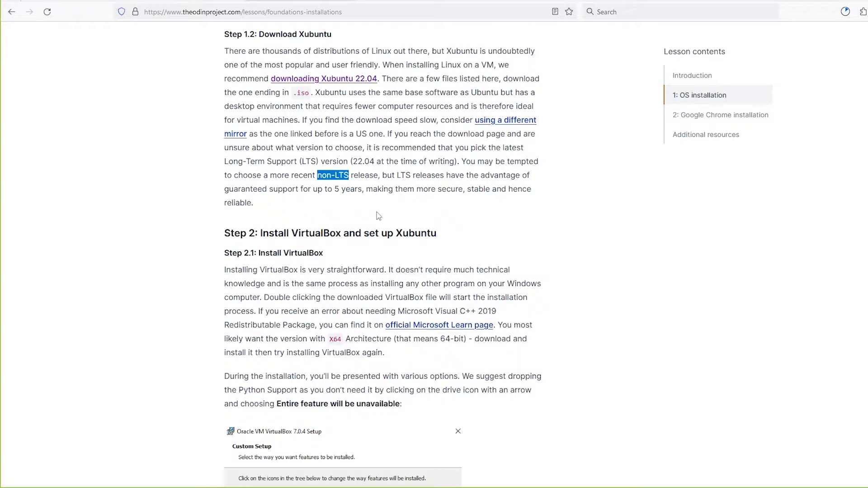
scroll(326, 299, "down", 3)
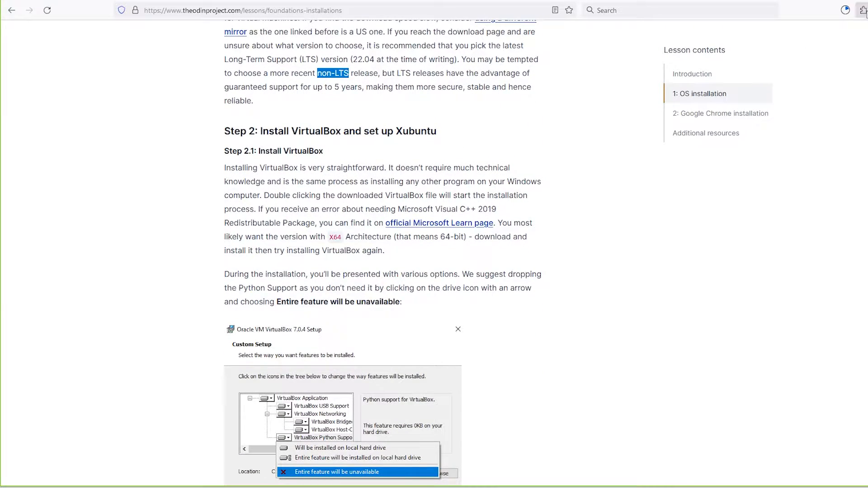
Step: Launch the downloaded VirtualBox installer and move its setup wizard beside the lesson text
left_click(845, 10)
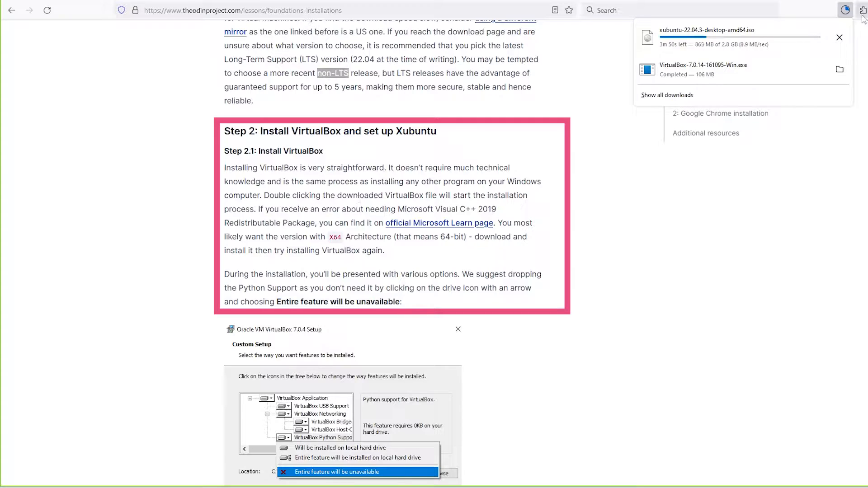
left_click(674, 75)
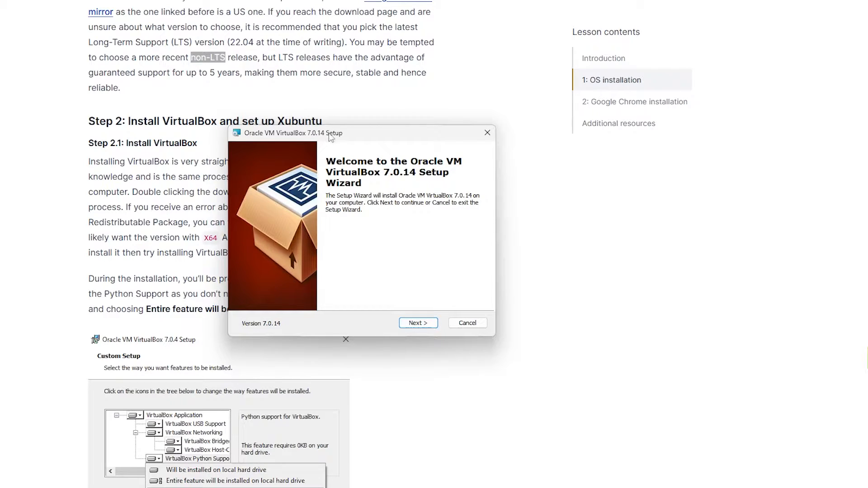
left_click_drag(331, 138, 567, 178)
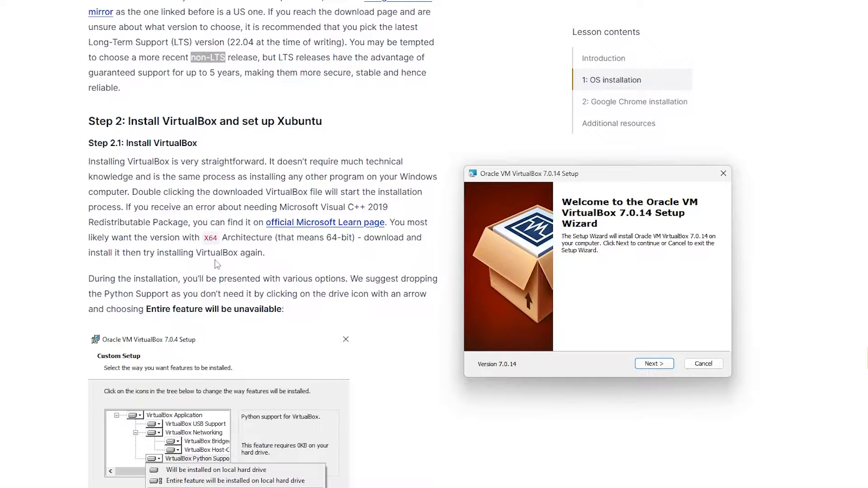
Step: Advance the VirtualBox setup wizard to the Custom Setup page
scroll(253, 265, "down", 1)
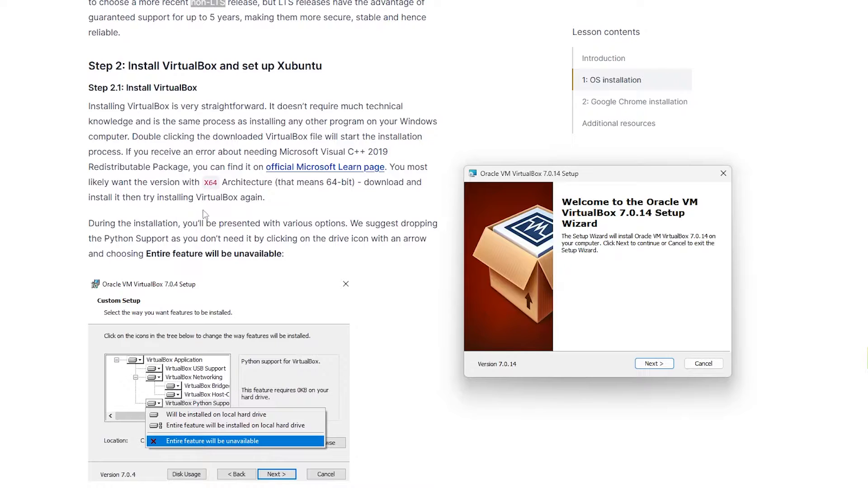
scroll(217, 224, "down", 1)
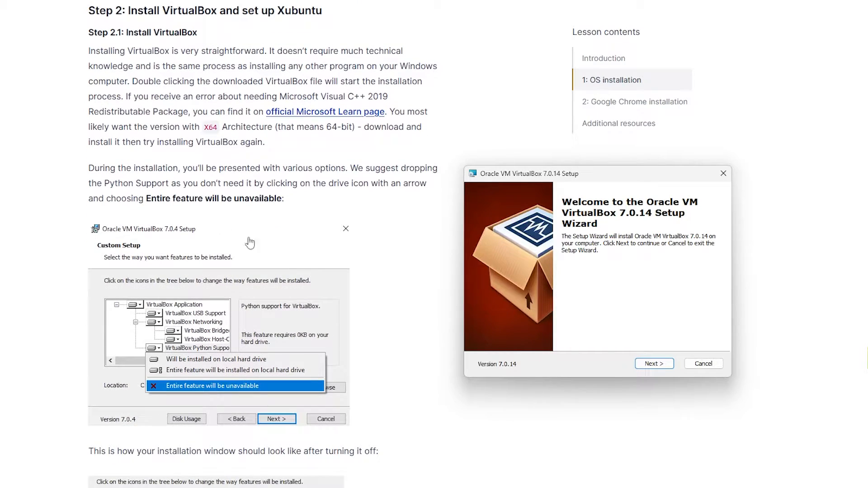
scroll(216, 222, "down", 1)
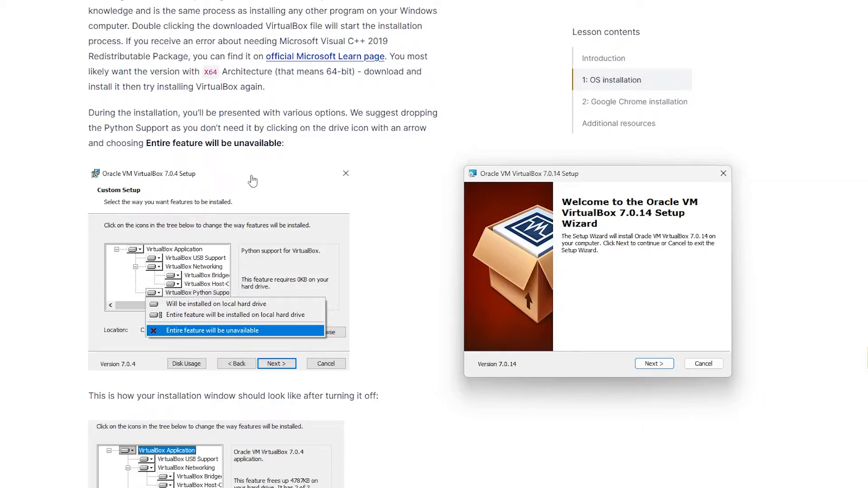
left_click(649, 366)
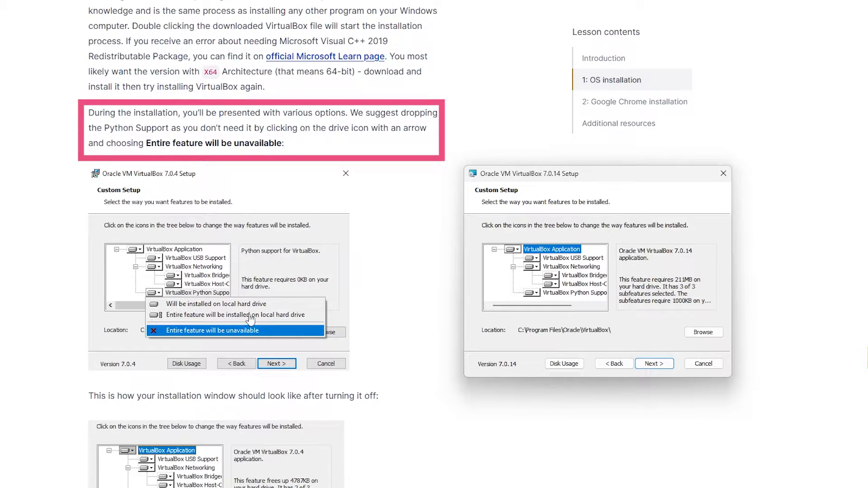
Step: Set the VirtualBox Python Support feature to Entire feature will be unavailable
left_click(579, 294)
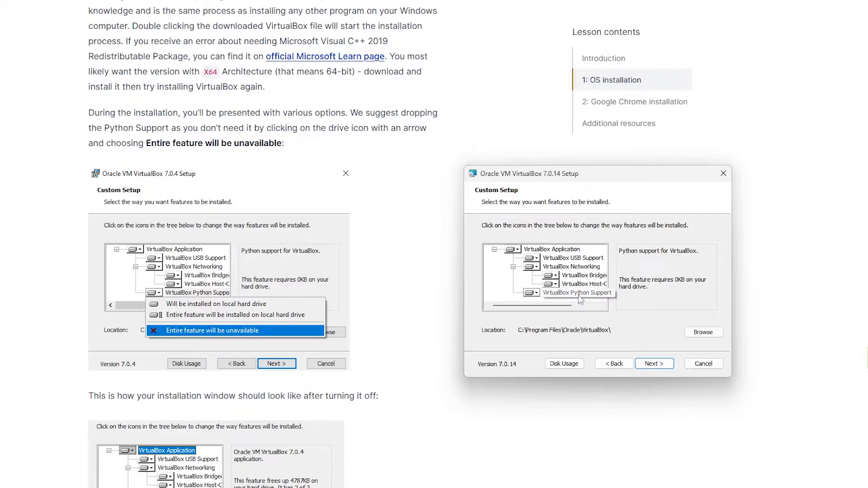
left_click(535, 293)
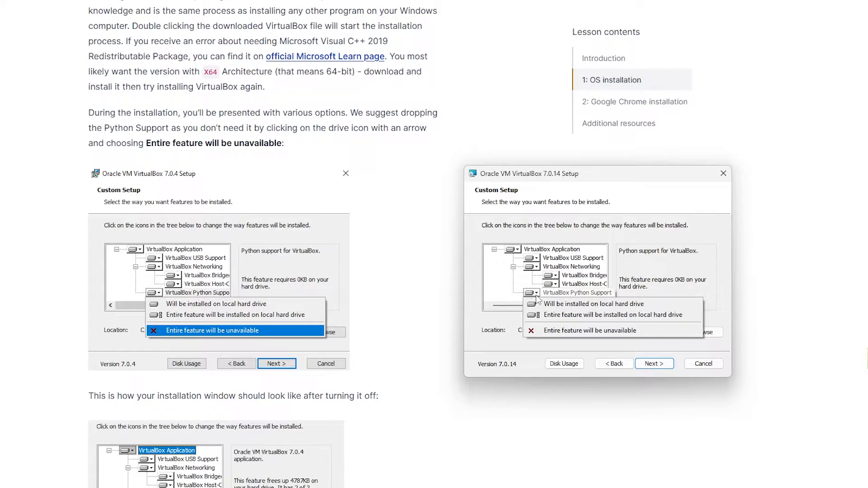
left_click(573, 332)
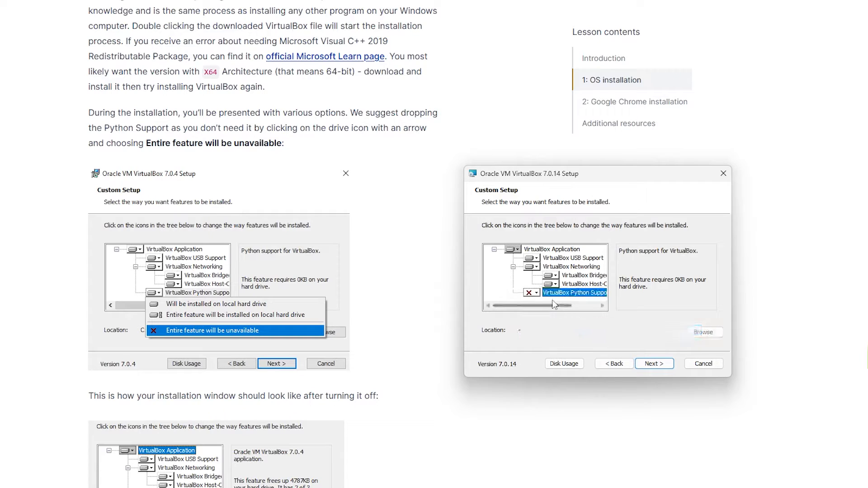
Step: Continue past the Custom Setup page and accept the Network Interfaces warning to proceed with installation
scroll(375, 452, "down", 3)
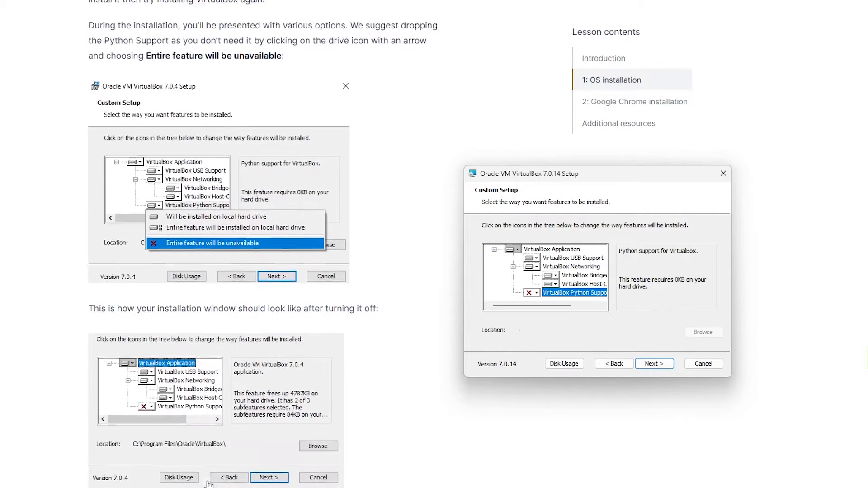
scroll(376, 418, "down", 2)
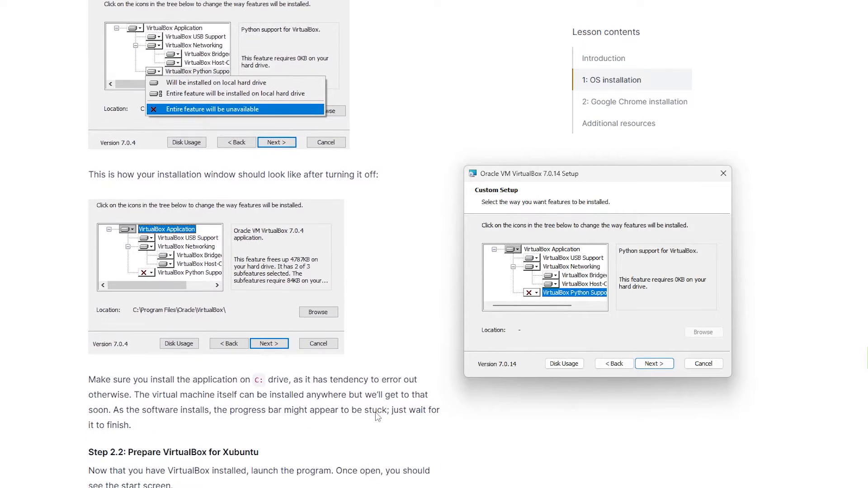
scroll(377, 413, "down", 1)
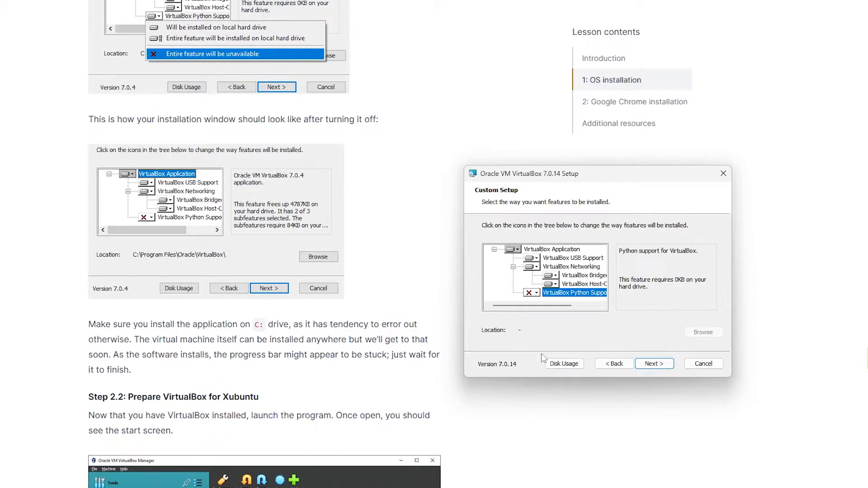
scroll(481, 391, "down", 2)
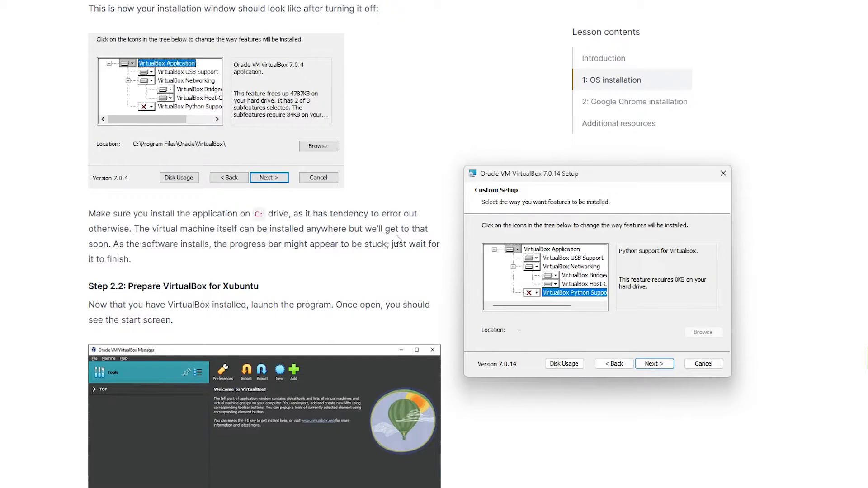
left_click(667, 365)
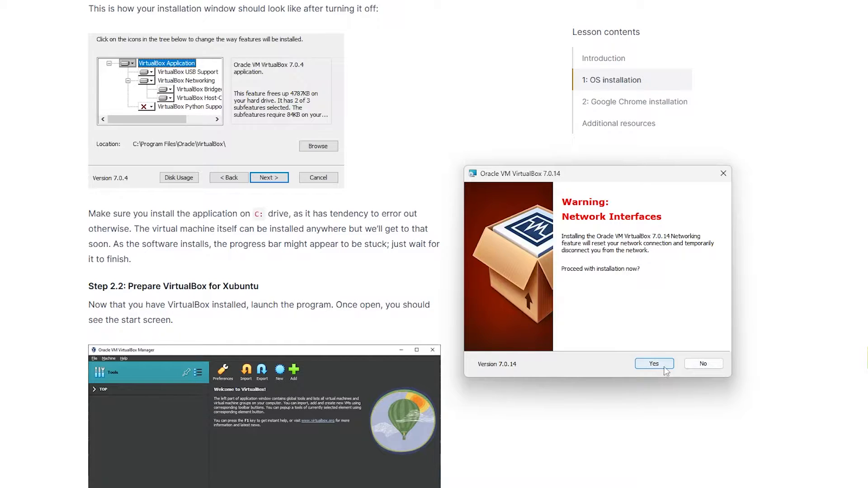
left_click(665, 367)
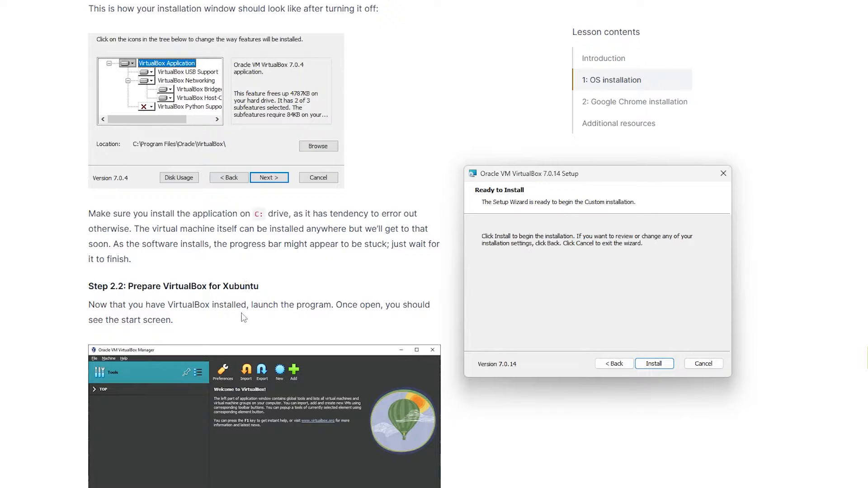
Step: Install VirtualBox and finish the setup wizard with the start-after-installation option left enabled
scroll(240, 315, "down", 1)
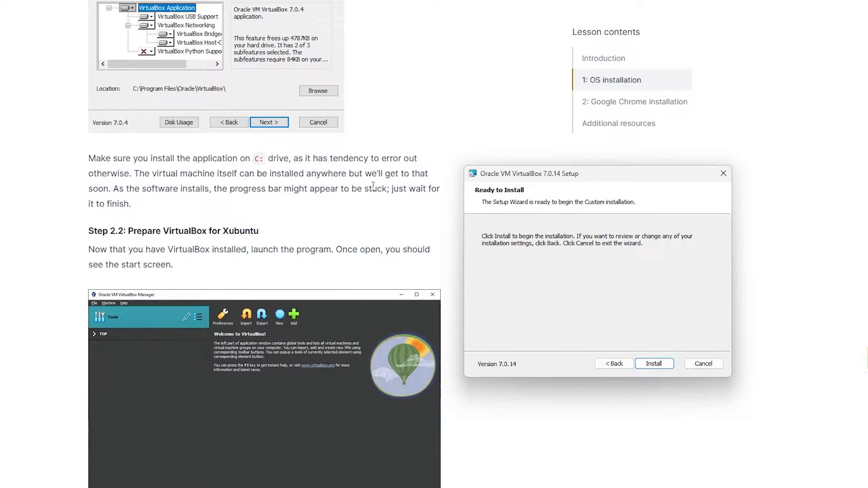
scroll(257, 308, "down", 1)
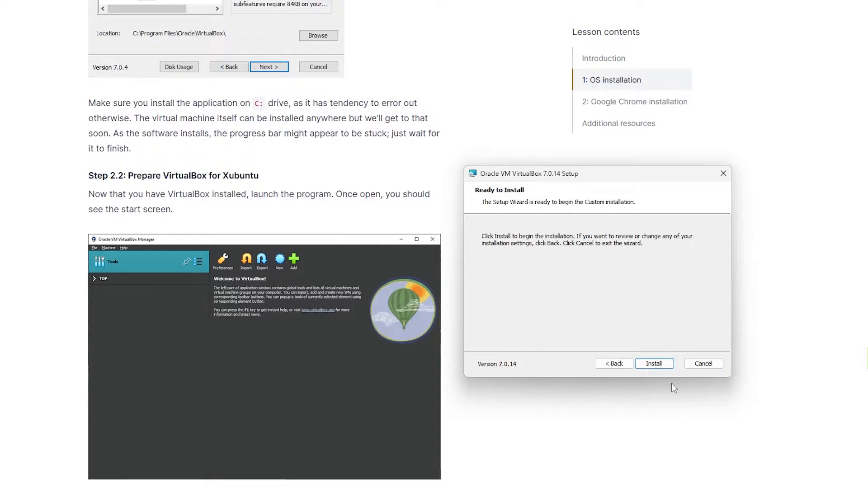
left_click(663, 366)
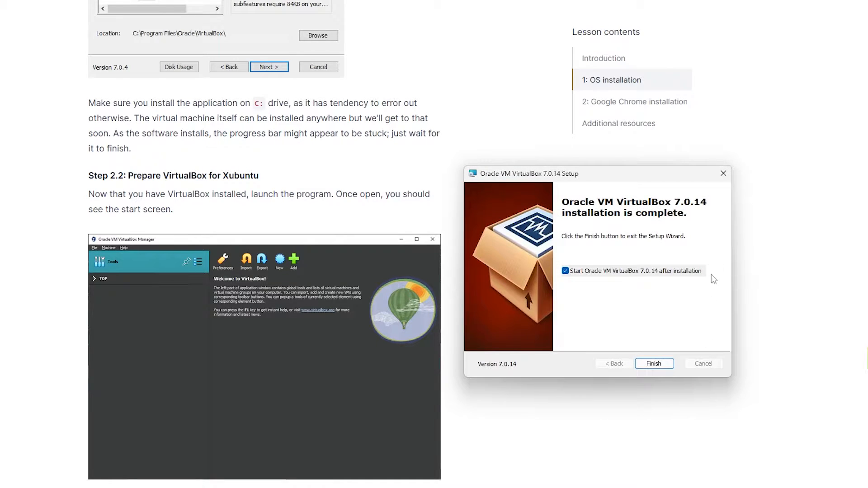
left_click(666, 367)
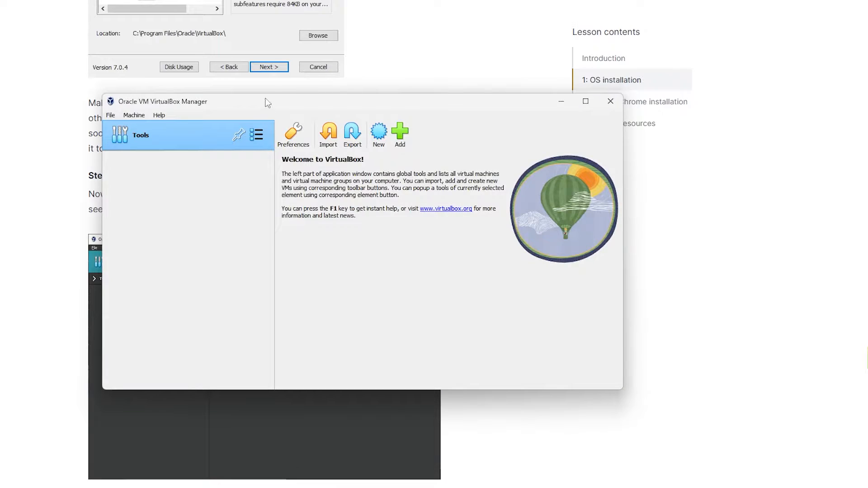
Step: Move and resize the VirtualBox Manager window so it sits beside the lesson text
left_click_drag(267, 101, 503, 128)
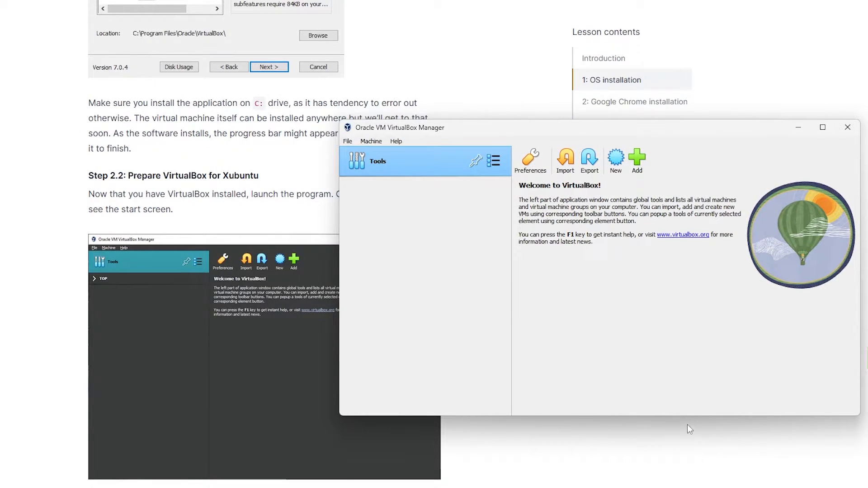
left_click_drag(685, 416, 676, 464)
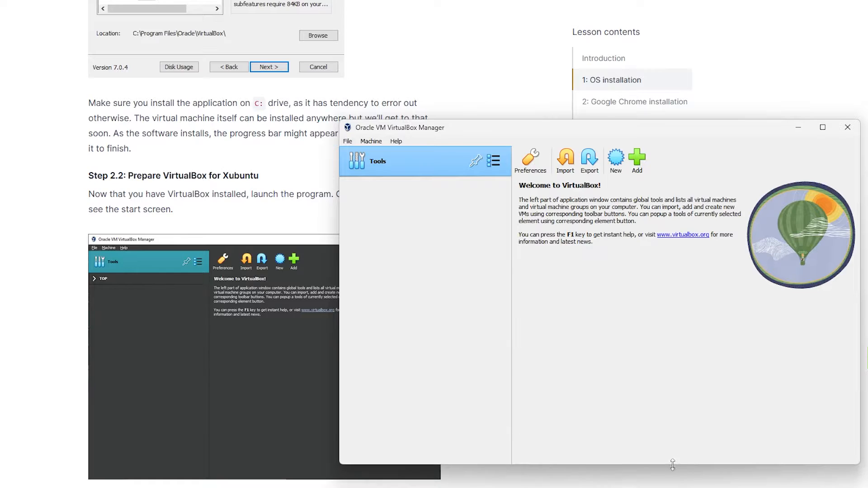
left_click_drag(340, 322, 386, 323)
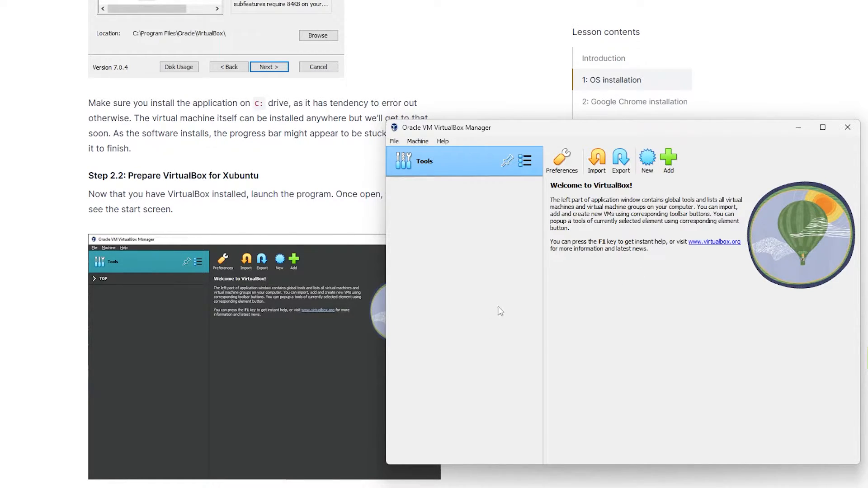
scroll(146, 319, "down", 2)
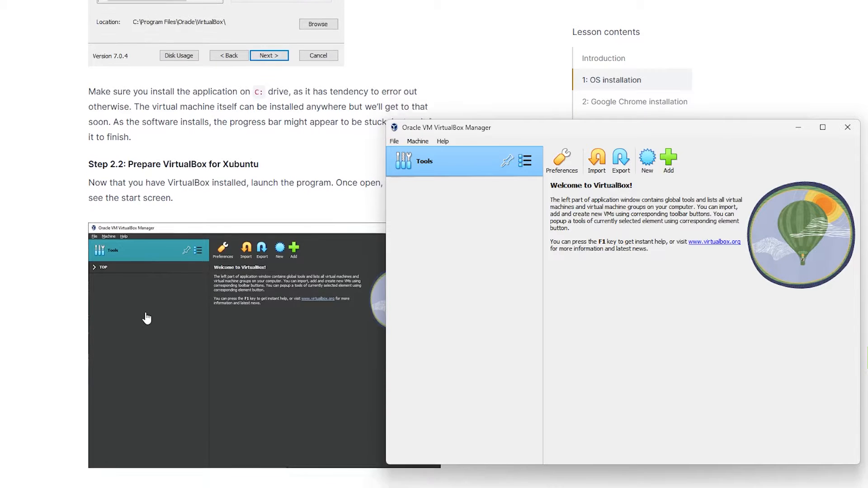
scroll(147, 318, "down", 2)
scroll(152, 318, "up", 1)
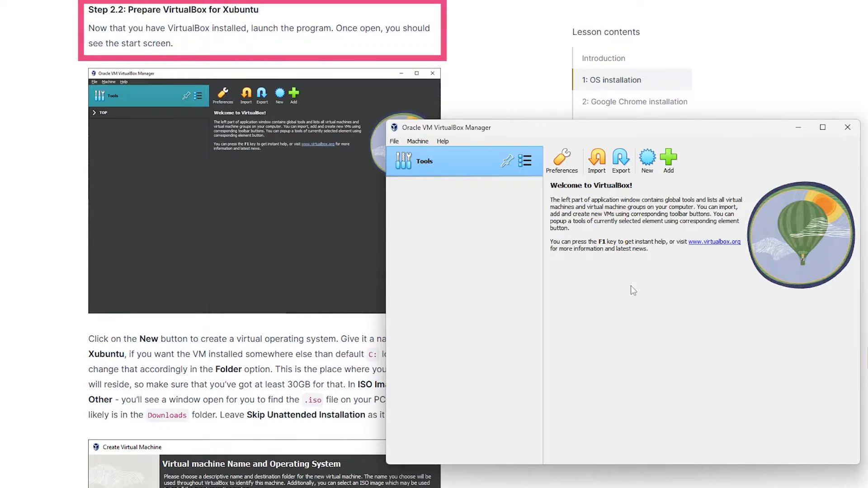
scroll(257, 447, "down", 3)
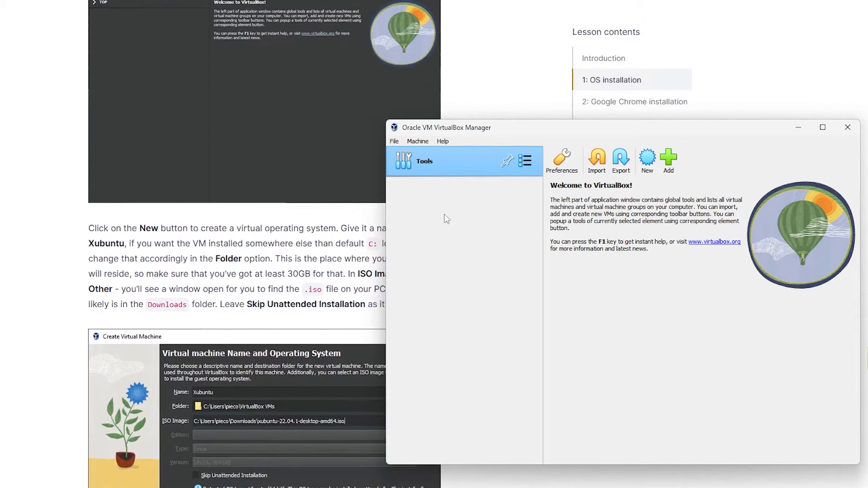
left_click_drag(387, 233, 460, 233)
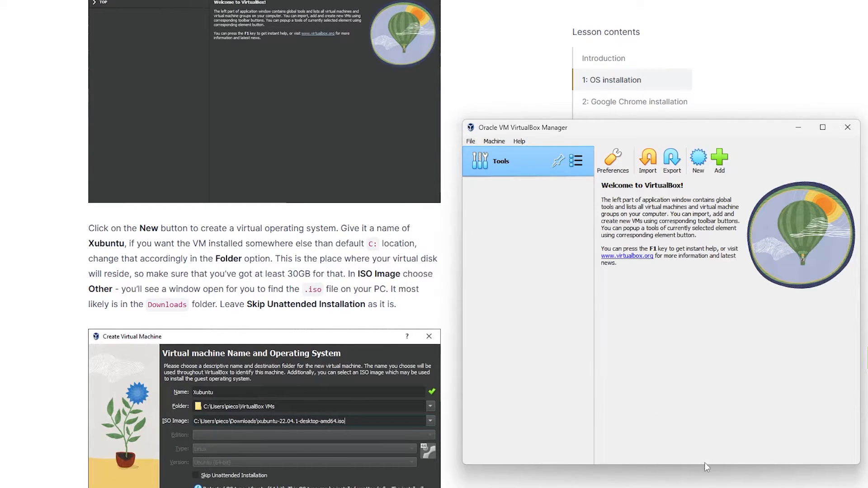
left_click_drag(705, 464, 726, 426)
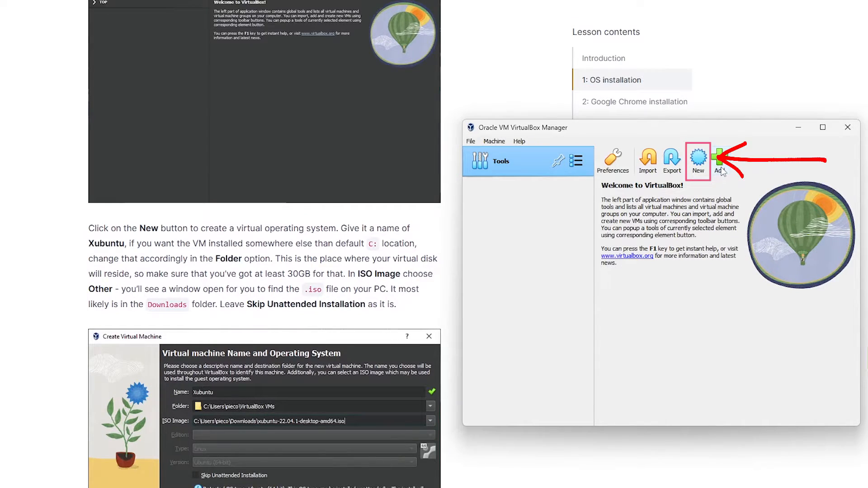
Step: Start creating a new virtual machine and name it Xubuntu
left_click(704, 167)
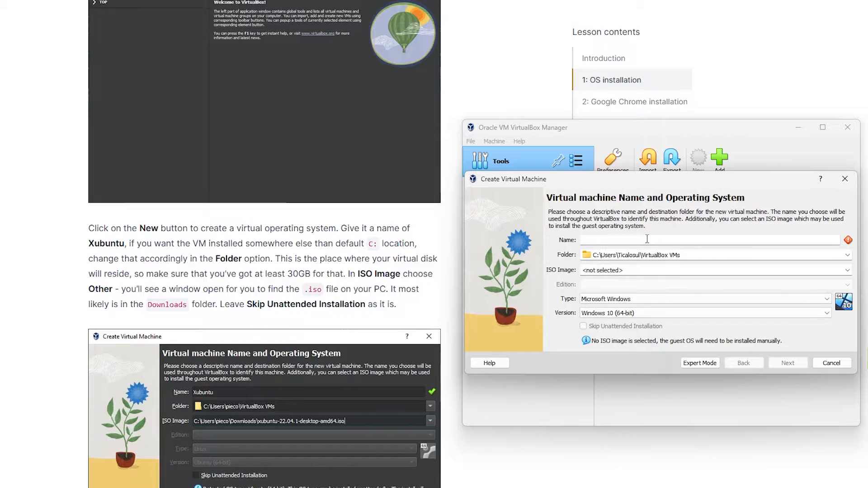
type("Xubuntu")
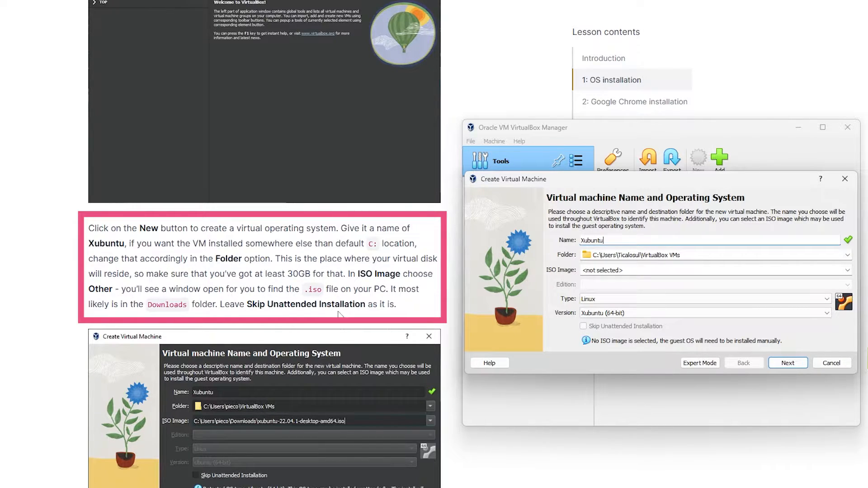
Step: Choose xubuntu-22.04.3-desktop-amd64 from the Downloads folder as the virtual machine's ISO image
scroll(337, 313, "down", 1)
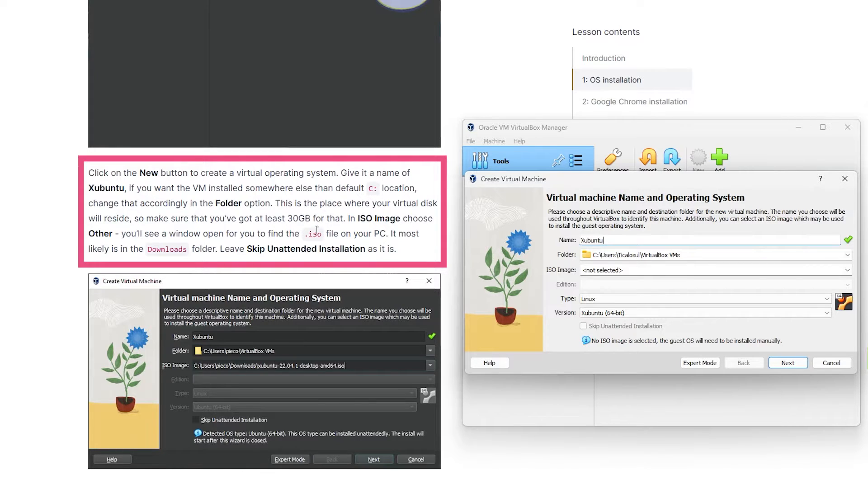
left_click_drag(288, 218, 341, 220)
key("alt+Tab")
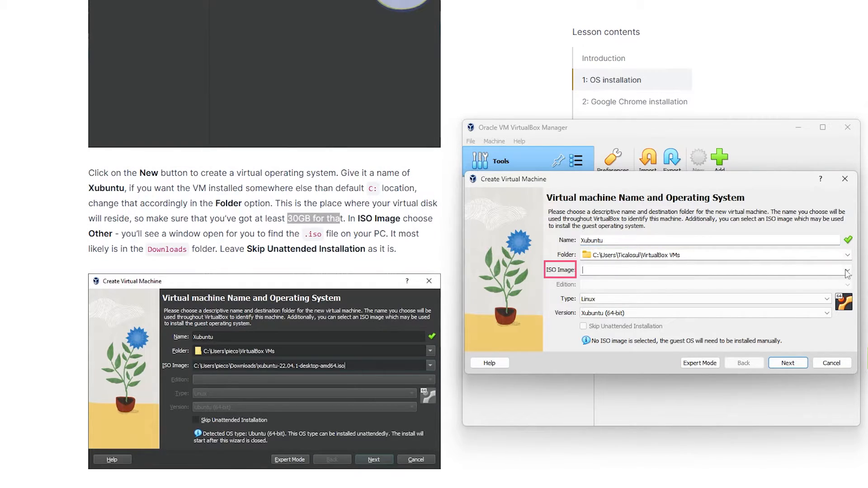
left_click(847, 270)
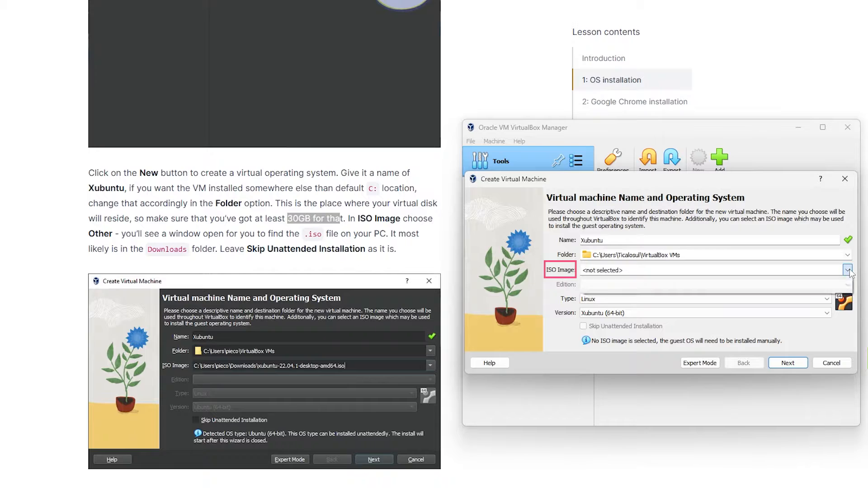
left_click(744, 290)
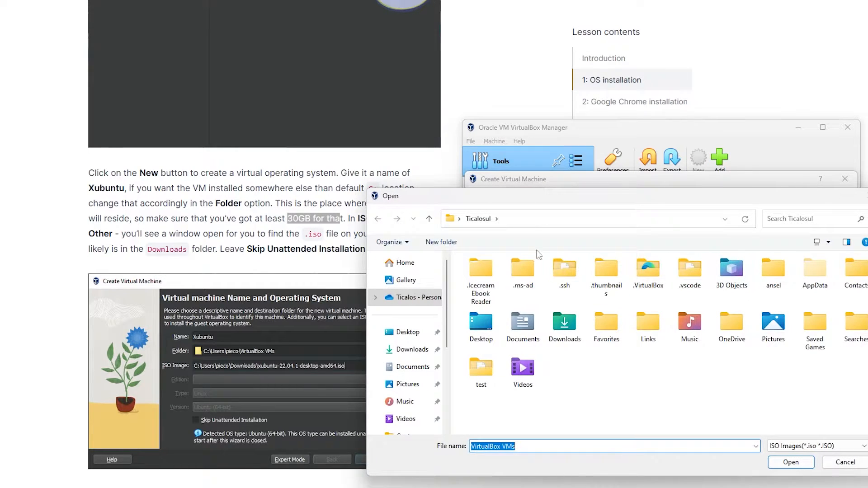
scroll(280, 216, "down", 3)
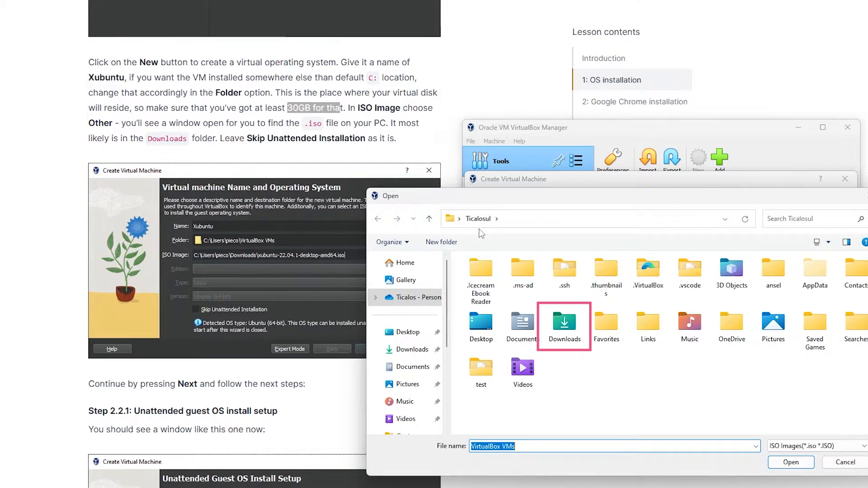
left_click(578, 332)
double_click(577, 333)
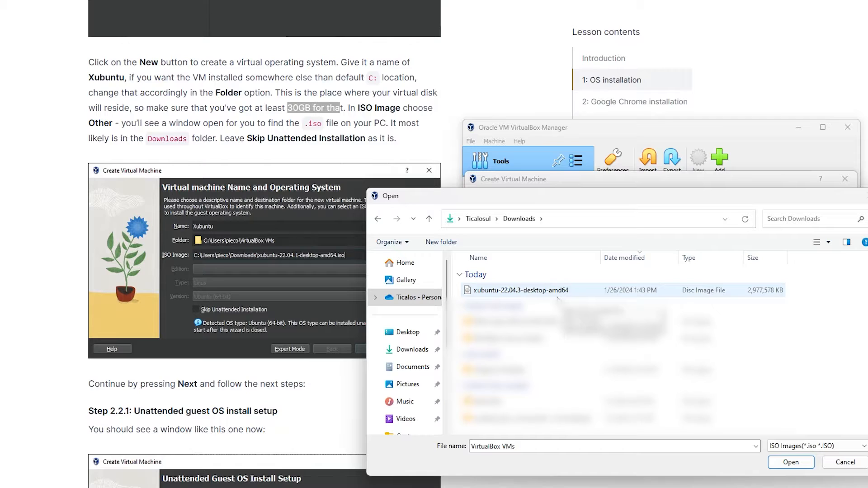
left_click(558, 295)
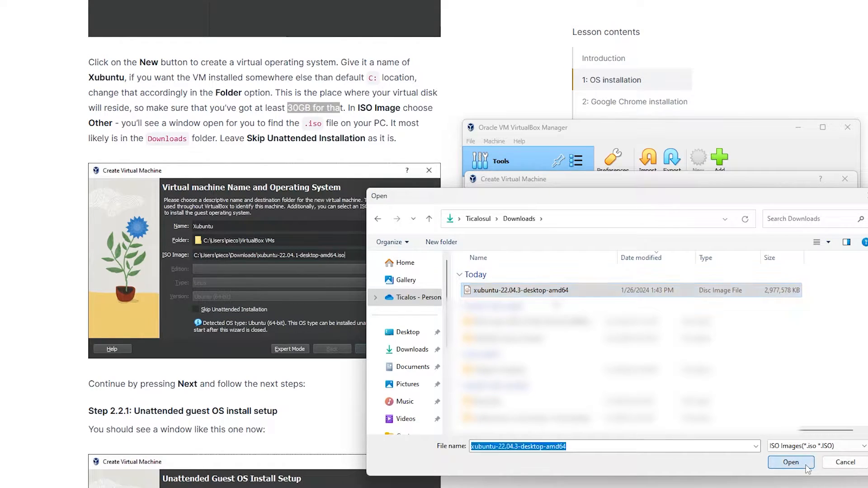
left_click(805, 465)
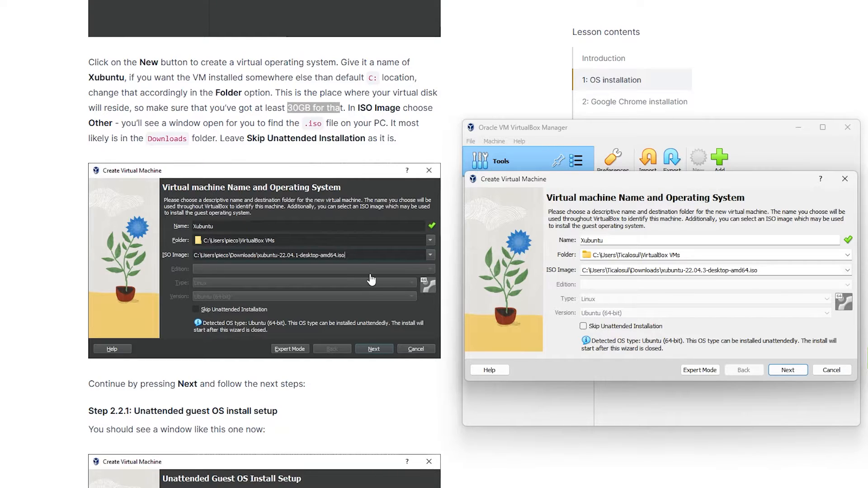
Step: Advance the Create Virtual Machine wizard to the Unattended Guest OS Install Setup page
scroll(371, 281, "down", 1)
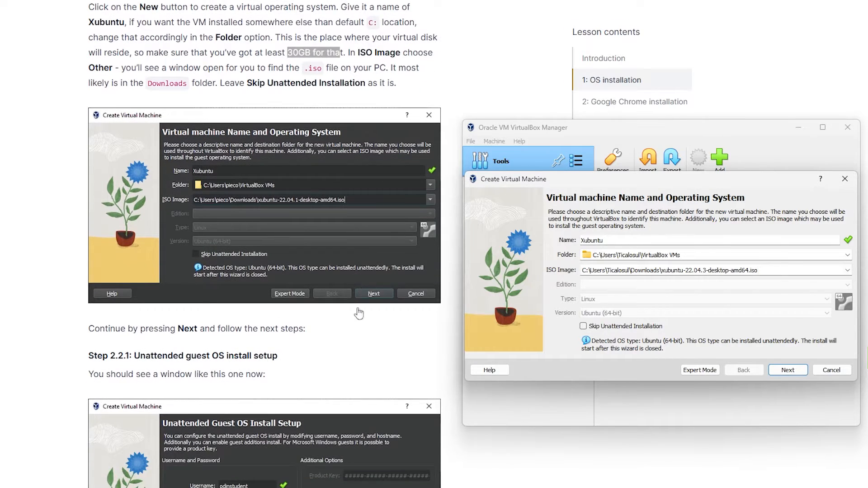
scroll(358, 313, "down", 2)
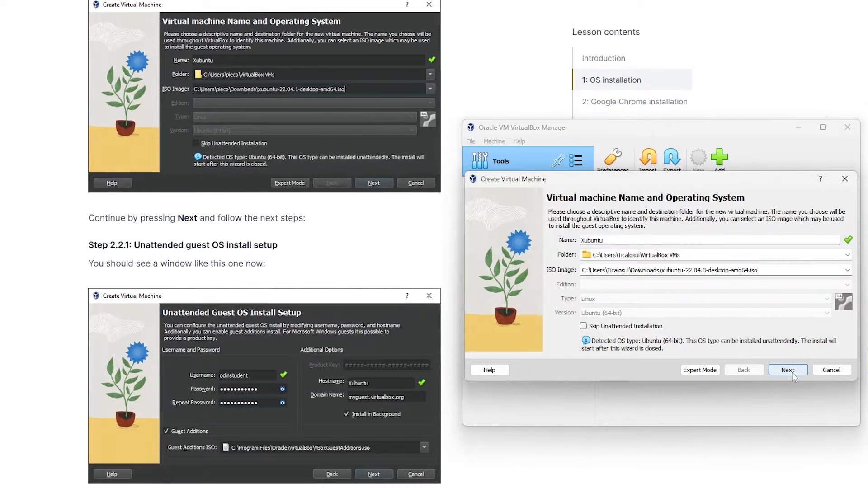
left_click(792, 373)
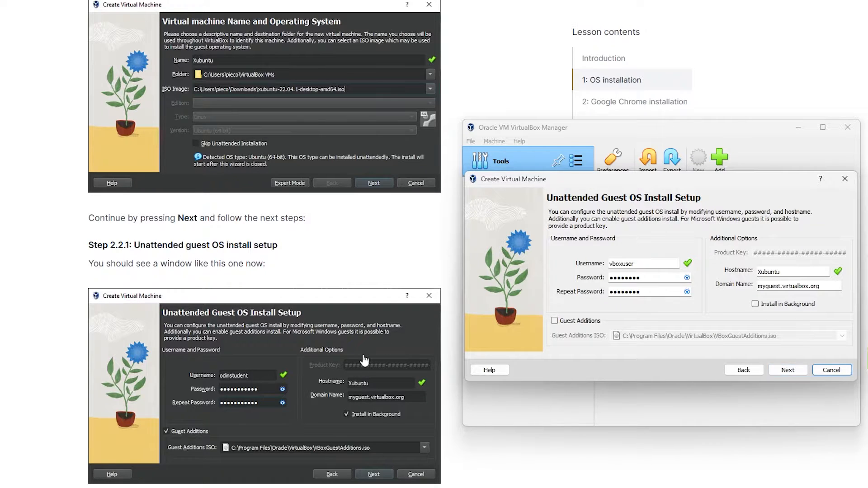
scroll(378, 402, "down", 1)
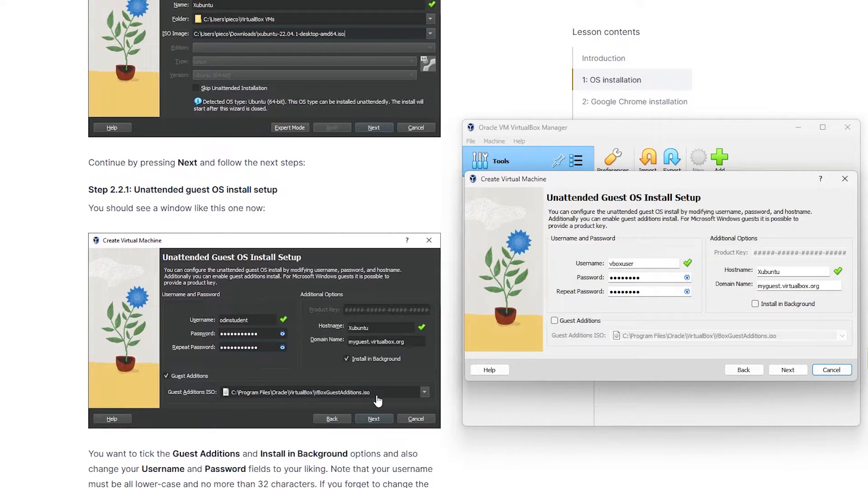
Step: Enable the Guest Additions and Install in Background options on the unattended install page
scroll(378, 401, "down", 2)
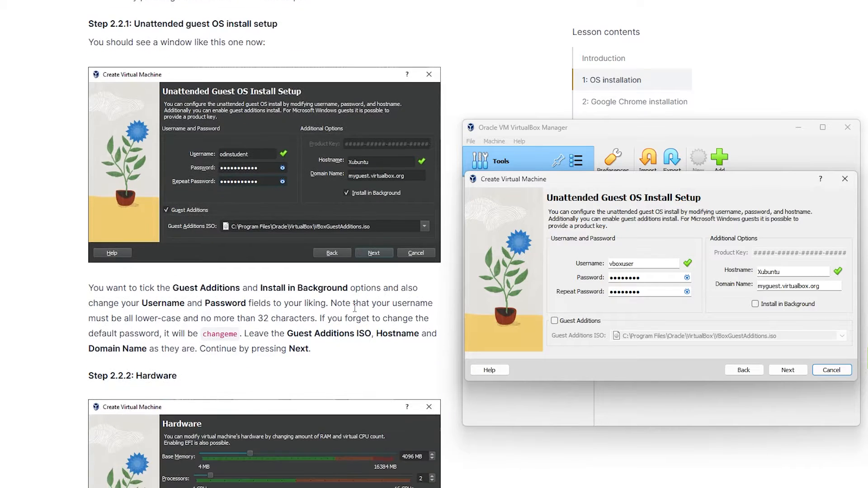
scroll(387, 343, "down", 1)
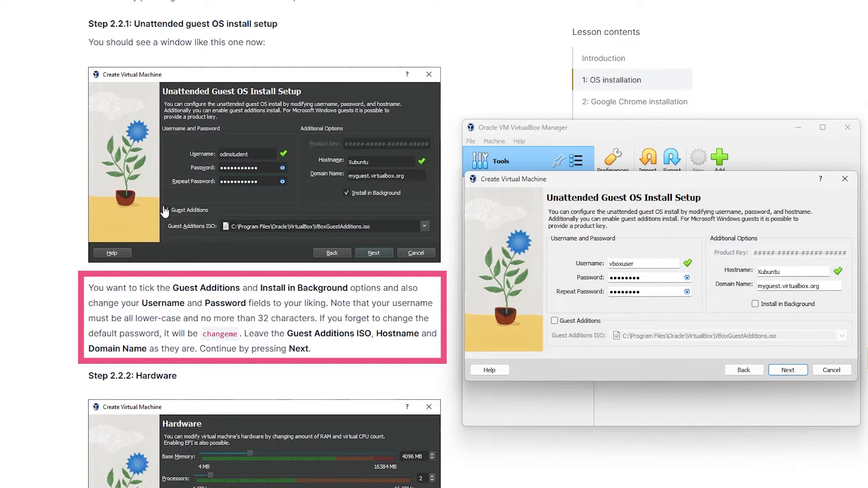
left_click(555, 321)
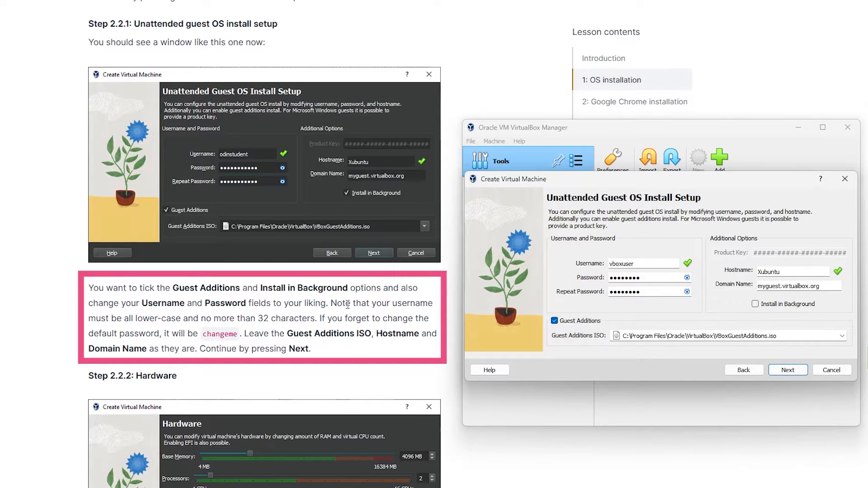
left_click(755, 304)
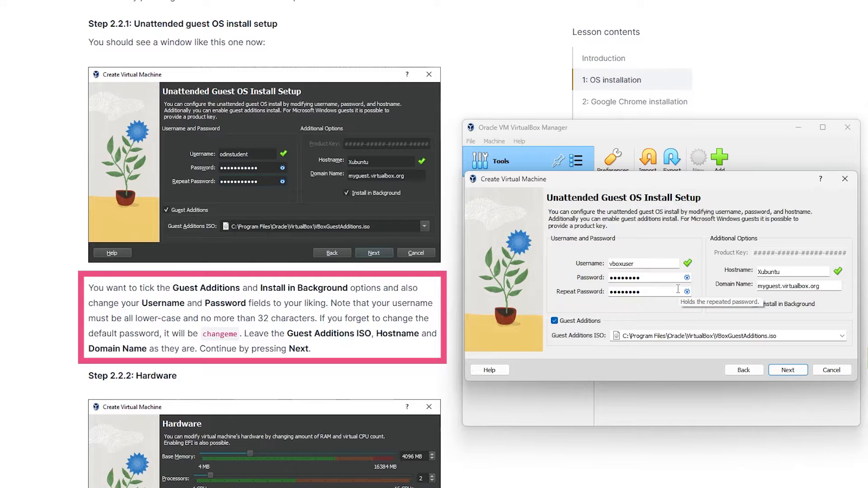
Step: Replace the username with coderush
double_click(663, 266)
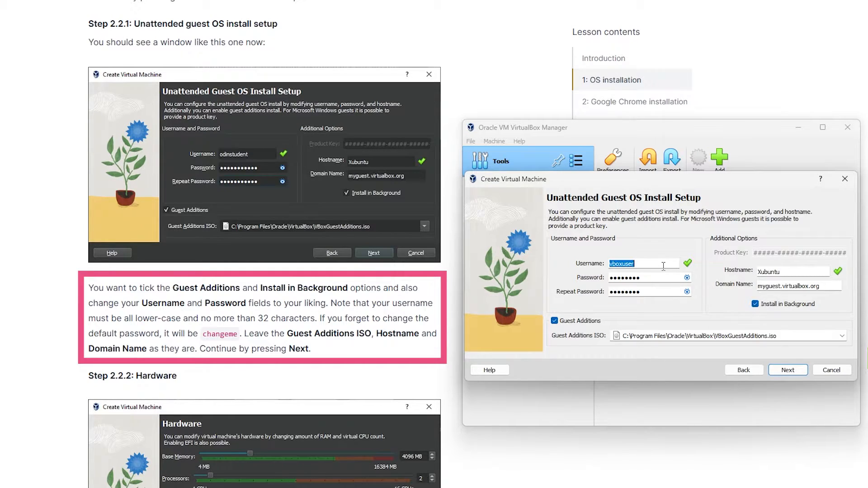
type("coderush")
Step: Enter the account password in both password fields and continue to the Hardware page
left_click(687, 278)
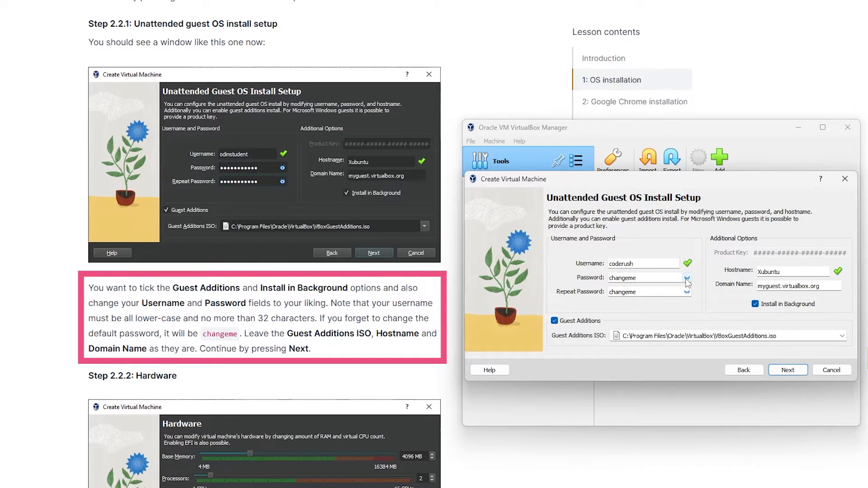
left_click(687, 278)
double_click(675, 279)
type("pass")
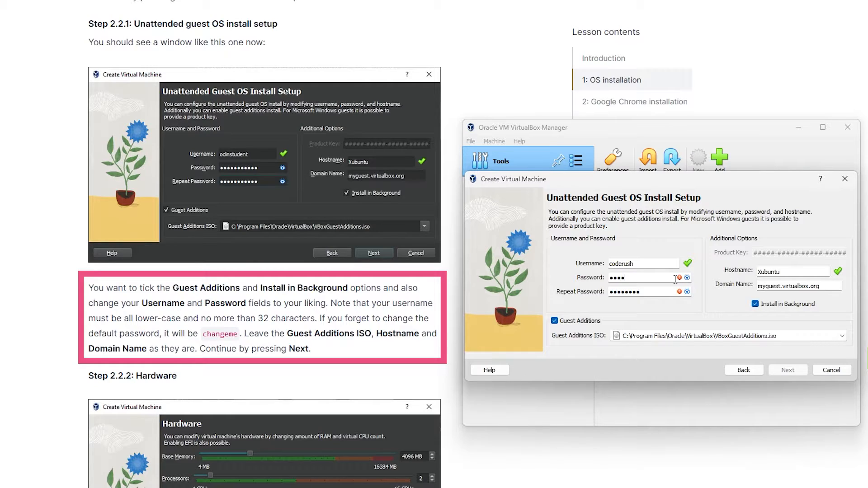
type("word")
double_click(663, 291)
type("passw")
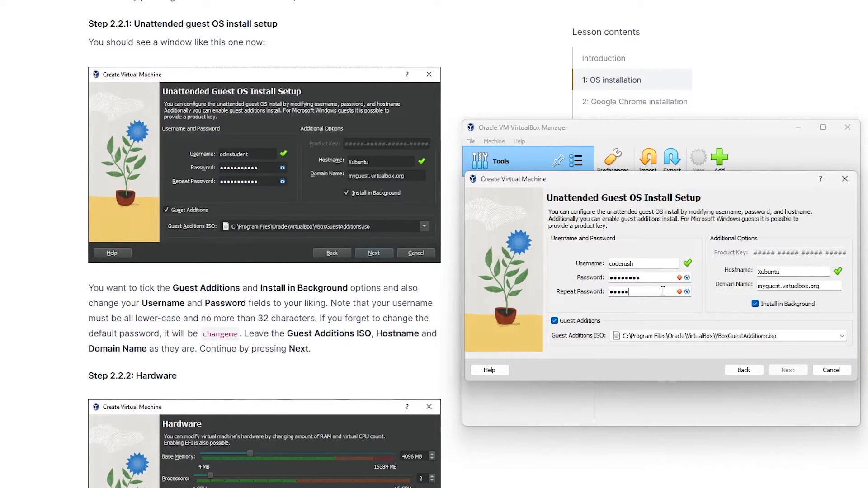
type("ord")
left_click(788, 370)
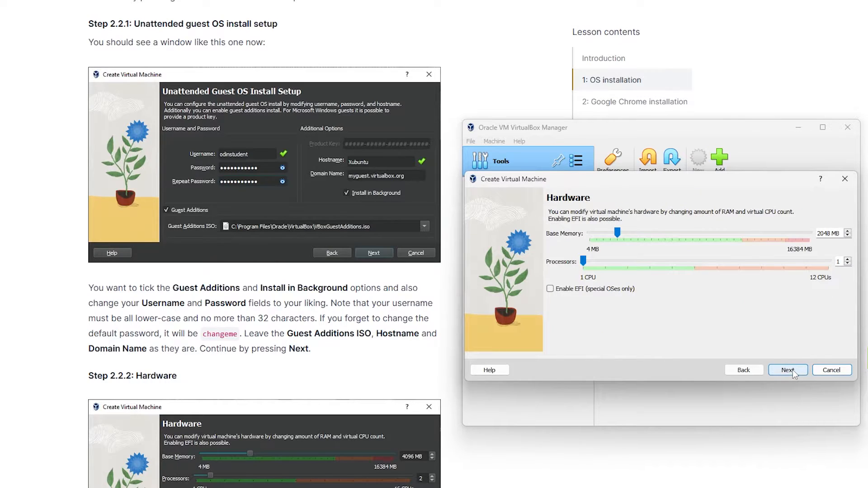
Step: Set the virtual machine's base memory to 4096 MB
scroll(193, 367, "down", 5)
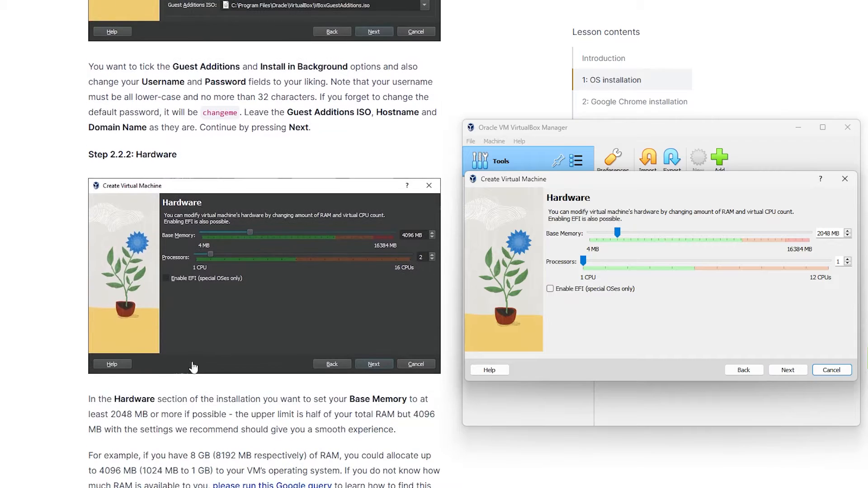
scroll(272, 271, "down", 1)
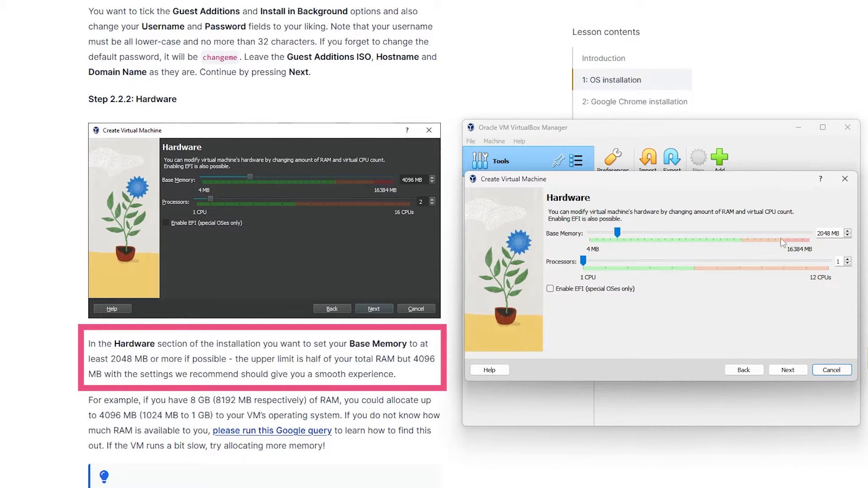
left_click_drag(618, 232, 643, 235)
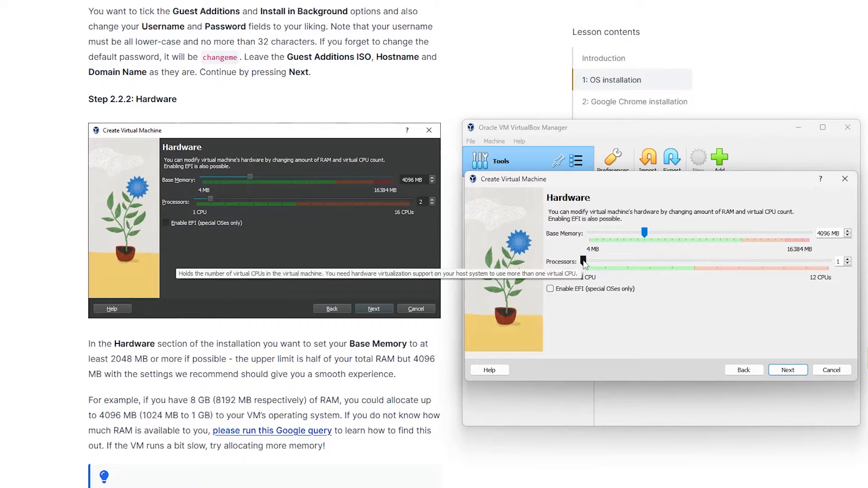
Step: Set the processor count to 2, leave EFI unchecked, and continue to the Virtual Hard disk page
scroll(299, 391, "down", 5)
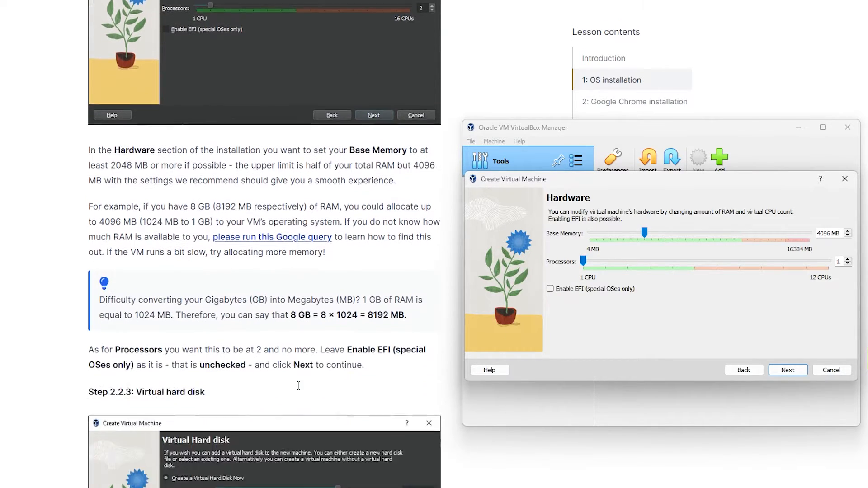
scroll(372, 218, "up", 1)
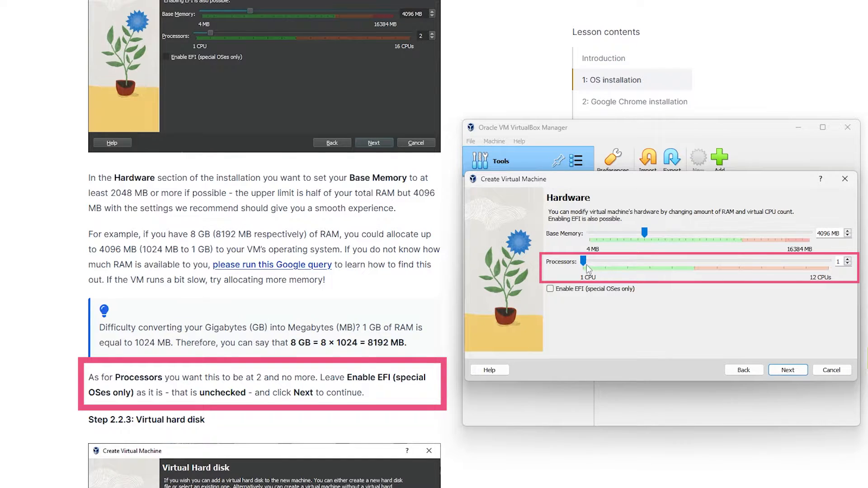
left_click_drag(583, 262, 583, 262)
scroll(351, 379, "down", 4)
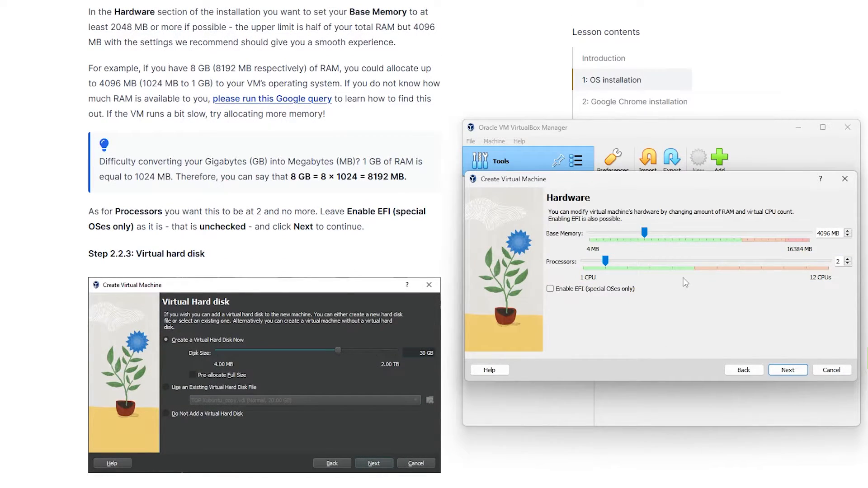
scroll(396, 239, "up", 5)
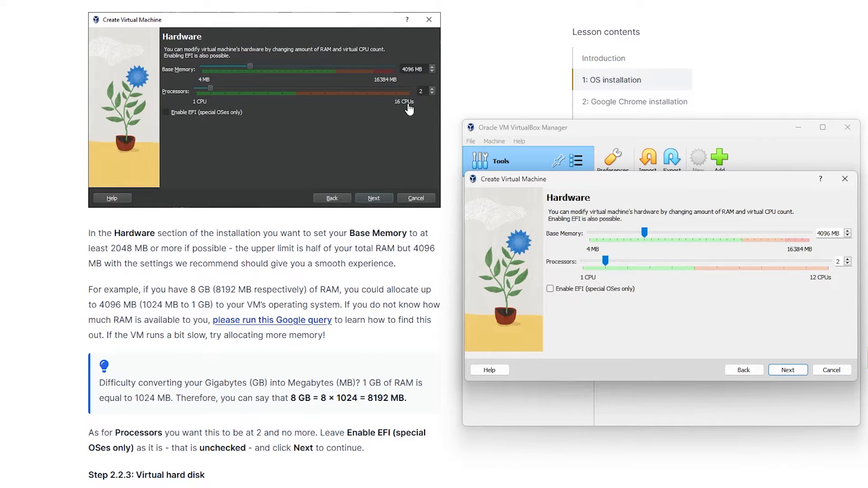
scroll(211, 221, "down", 5)
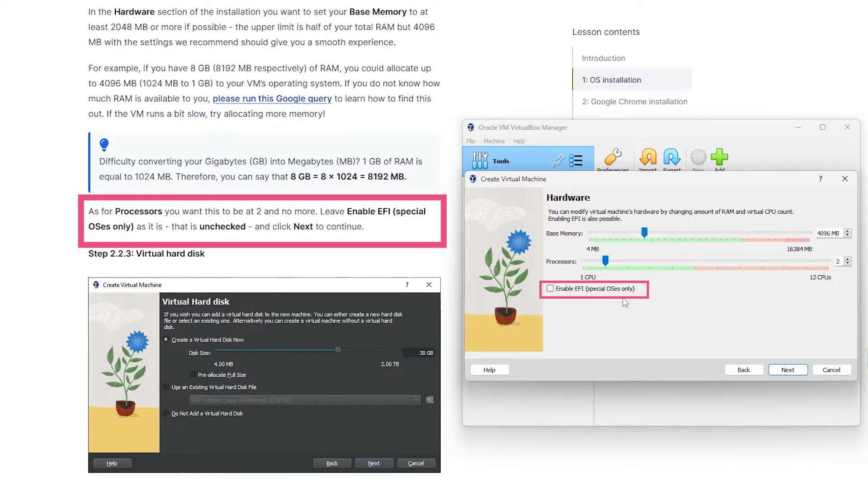
left_click(798, 372)
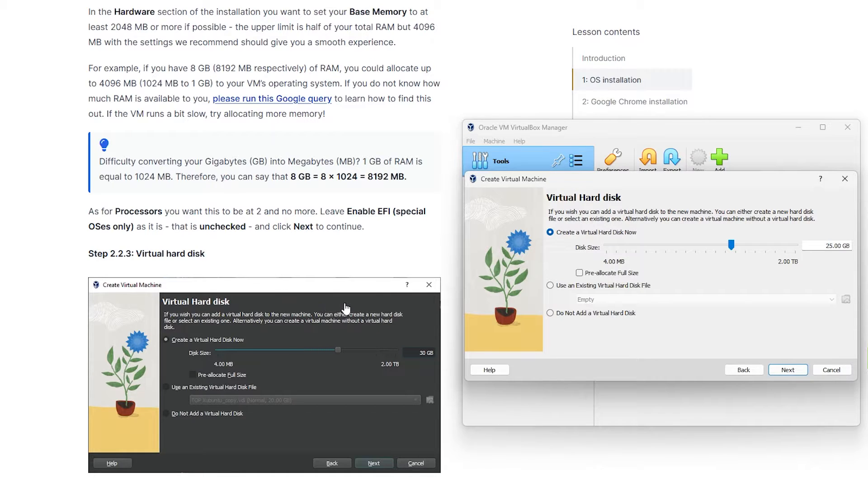
Step: Set the new virtual hard disk size to 30 GB
scroll(345, 308, "down", 3)
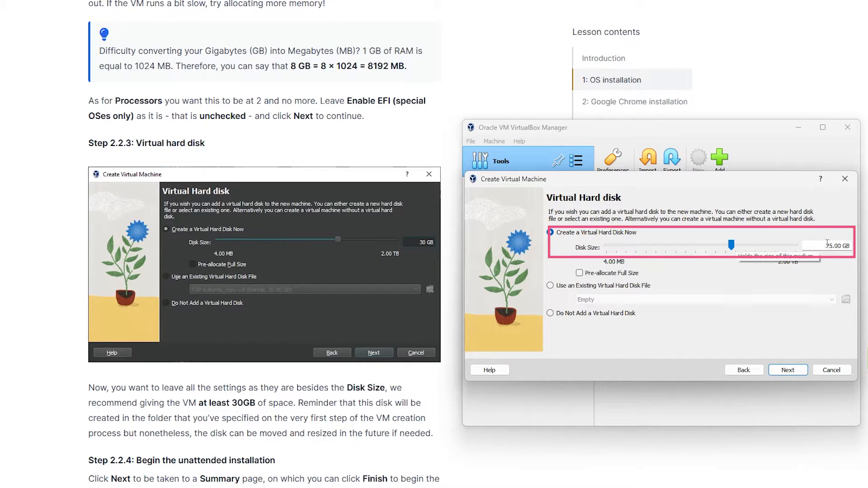
left_click_drag(826, 245, 843, 246)
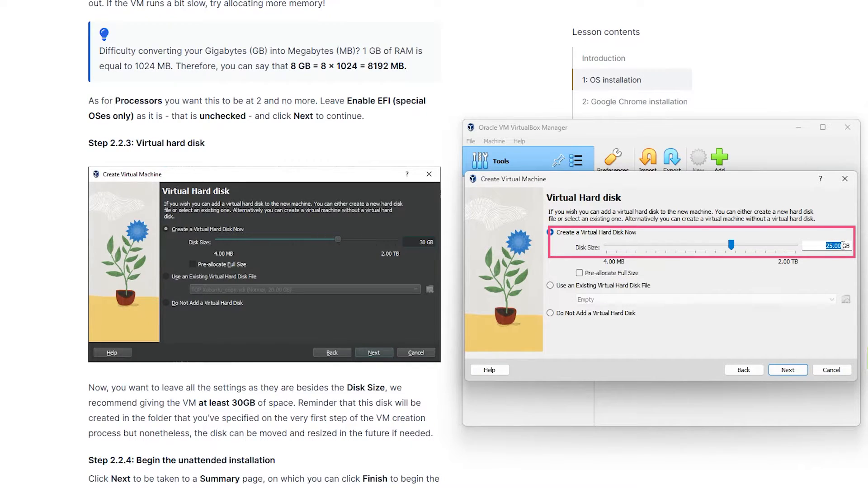
type("30")
key("Tab")
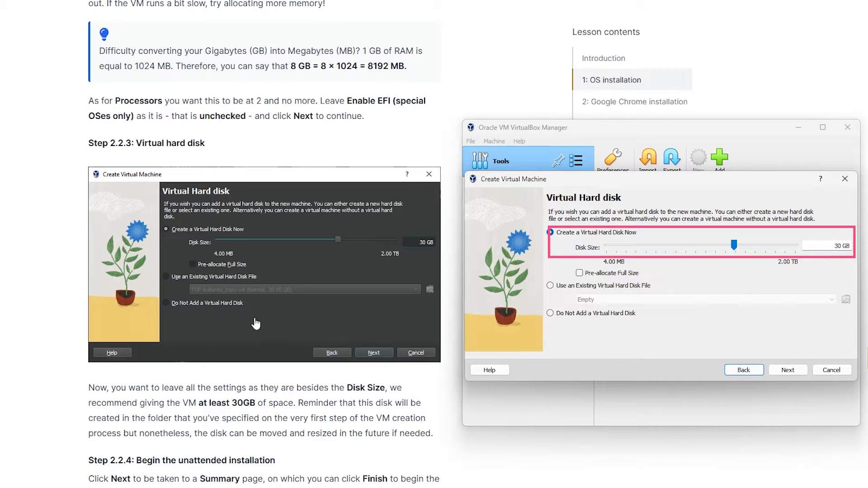
Step: Continue from the Virtual Hard disk page to the wizard's Summary page
scroll(276, 307, "down", 1)
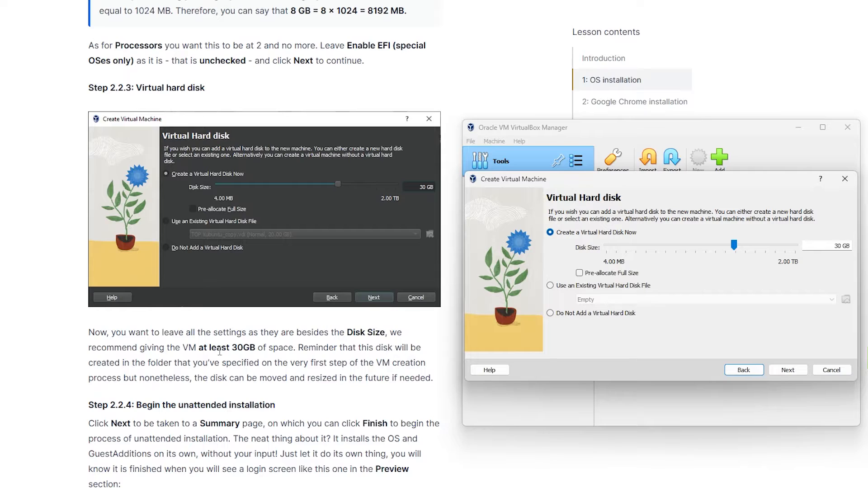
scroll(310, 362, "down", 1)
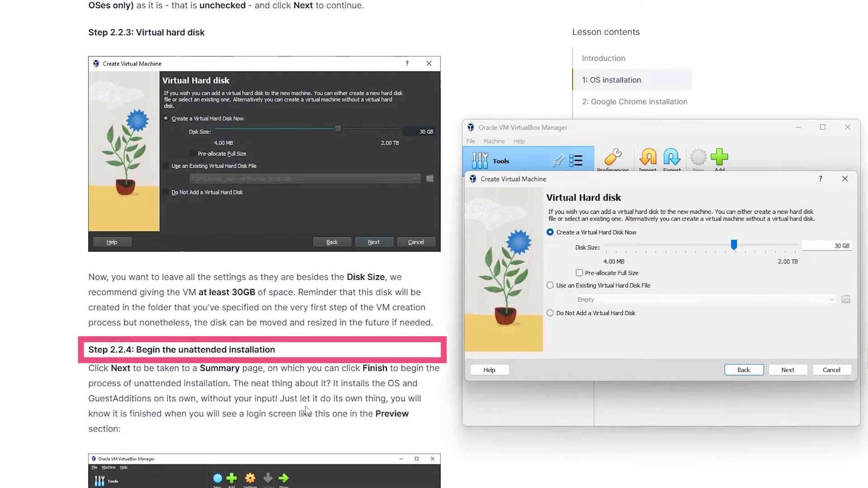
scroll(310, 452, "down", 4)
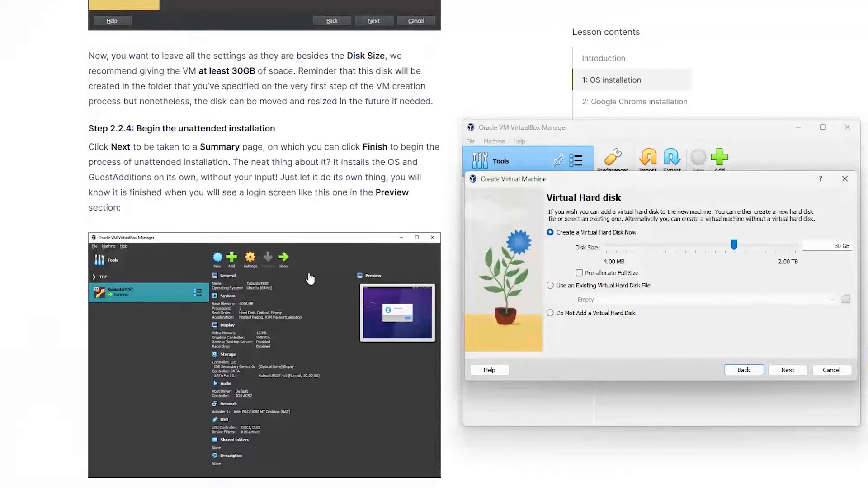
scroll(420, 307, "up", 2)
left_click(797, 374)
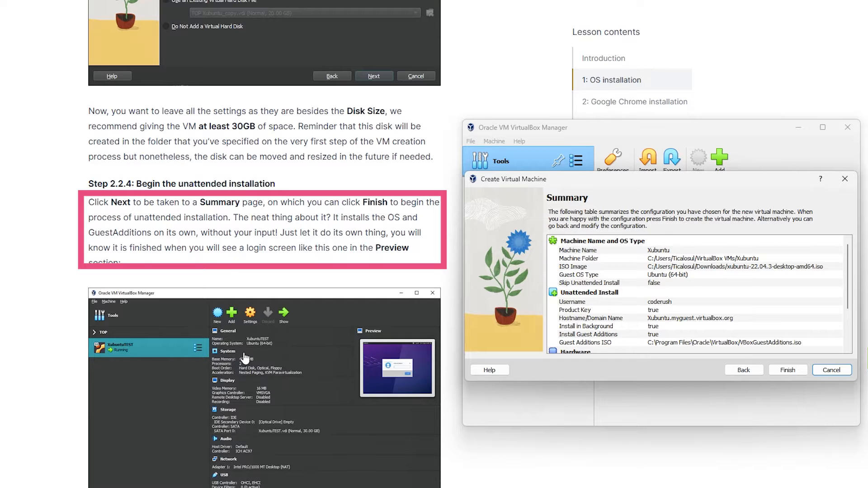
Step: Review the summary settings and finish creating the Xubuntu virtual machine
scroll(245, 358, "down", 1)
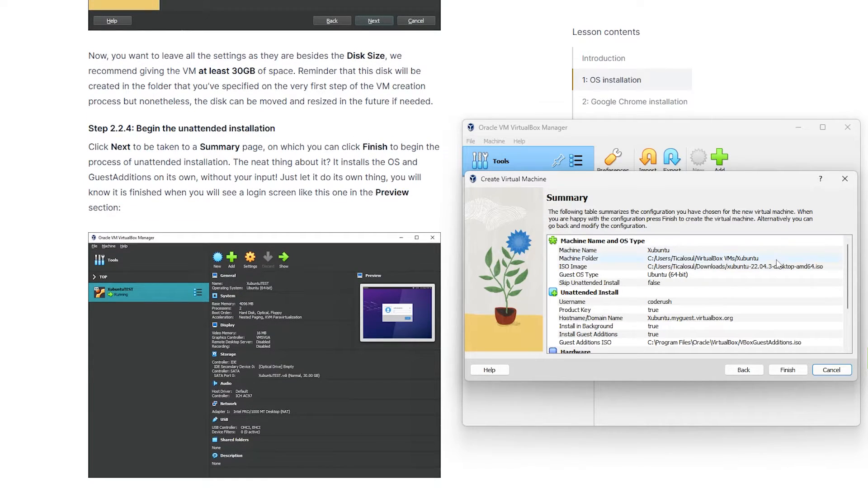
scroll(777, 322, "down", 3)
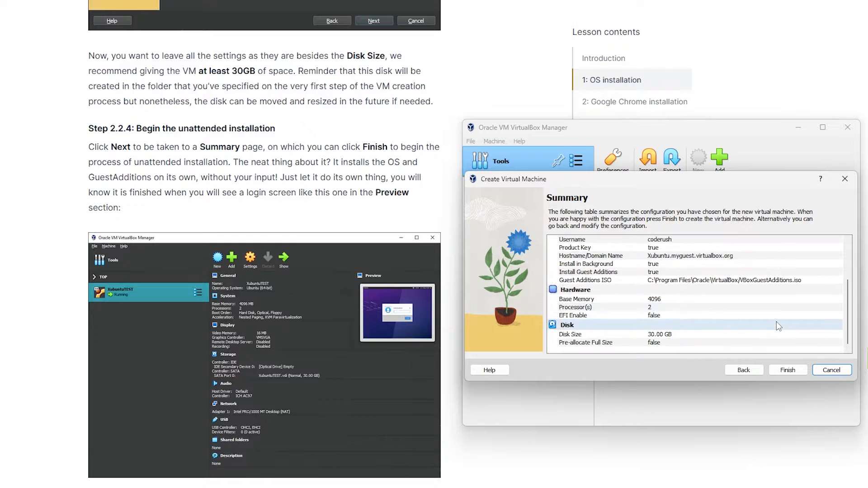
scroll(777, 321, "up", 3)
left_click(785, 367)
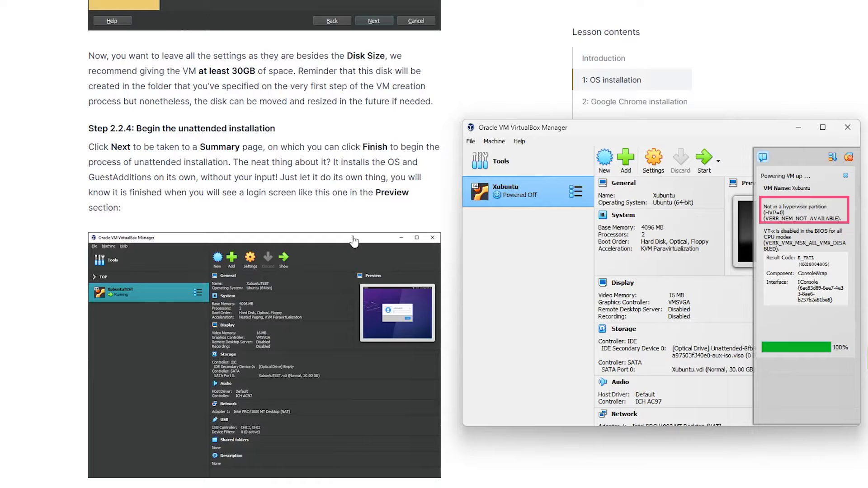
Step: Read the lesson's section on the virtualization error that can appear after finishing
scroll(354, 242, "down", 1)
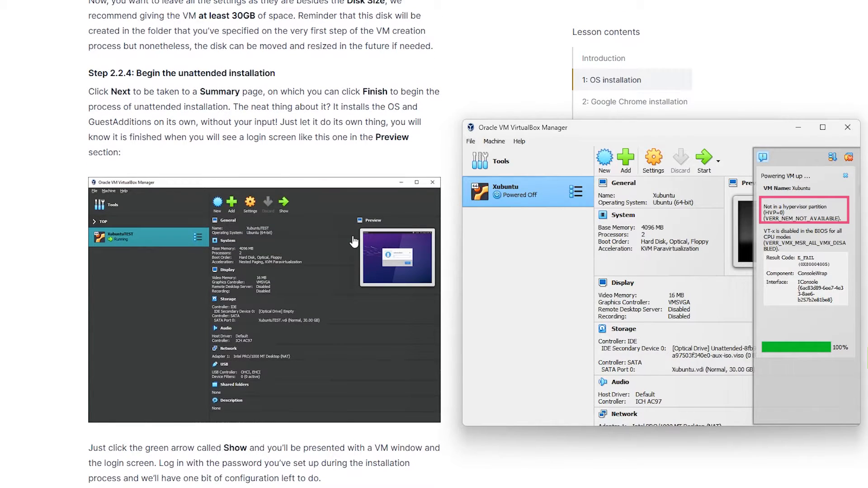
scroll(354, 242, "down", 2)
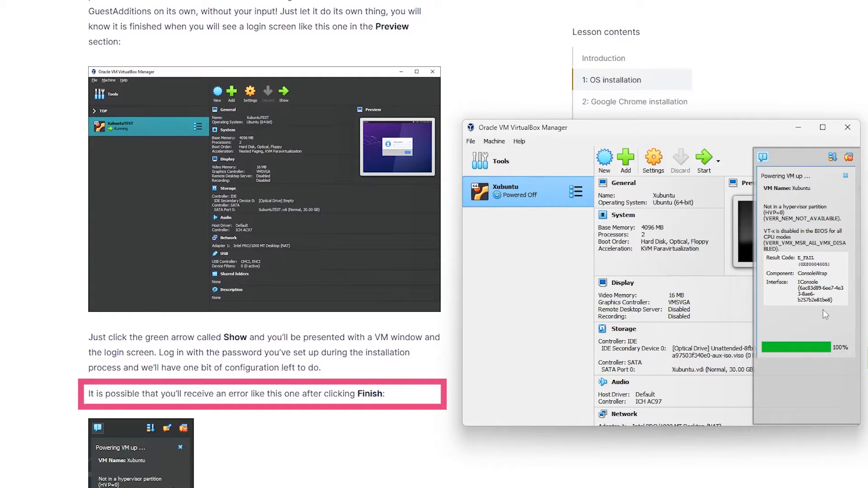
scroll(406, 293, "down", 2)
scroll(406, 293, "down", 1)
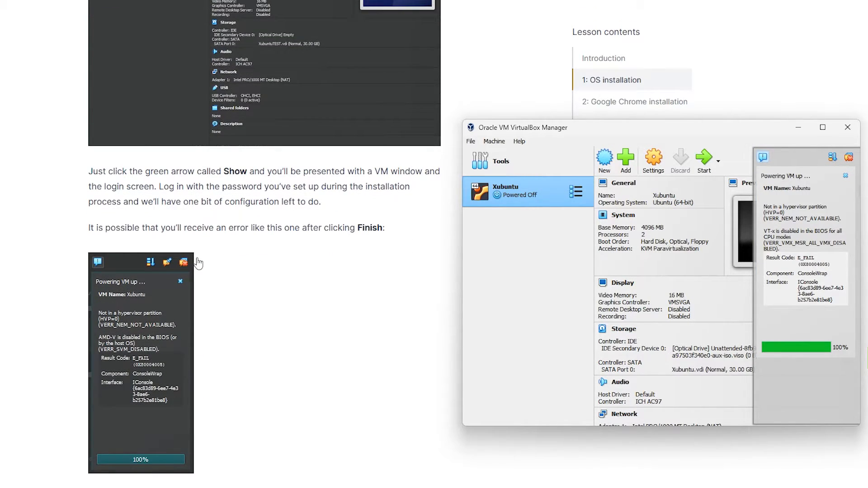
scroll(198, 262, "down", 2)
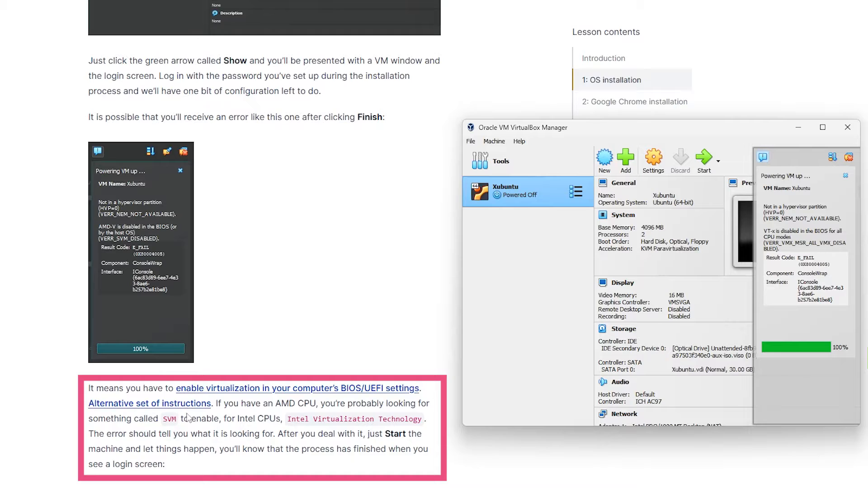
scroll(193, 423, "down", 3)
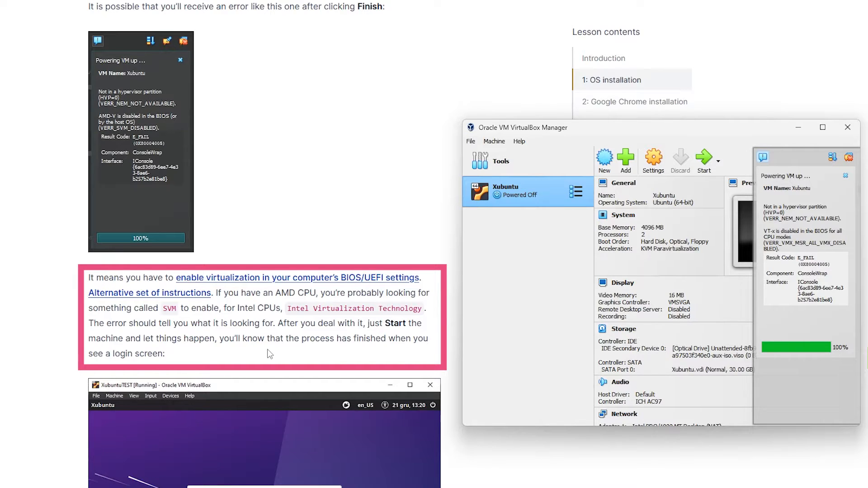
scroll(270, 354, "down", 4)
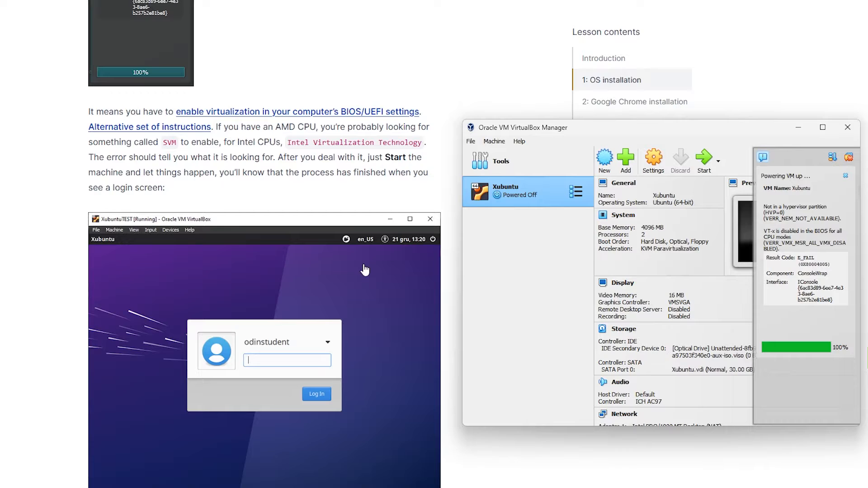
Step: Open the lesson's link on enabling virtualization in BIOS/UEFI and scroll through its instructions
left_click(218, 114)
scroll(406, 206, "down", 2)
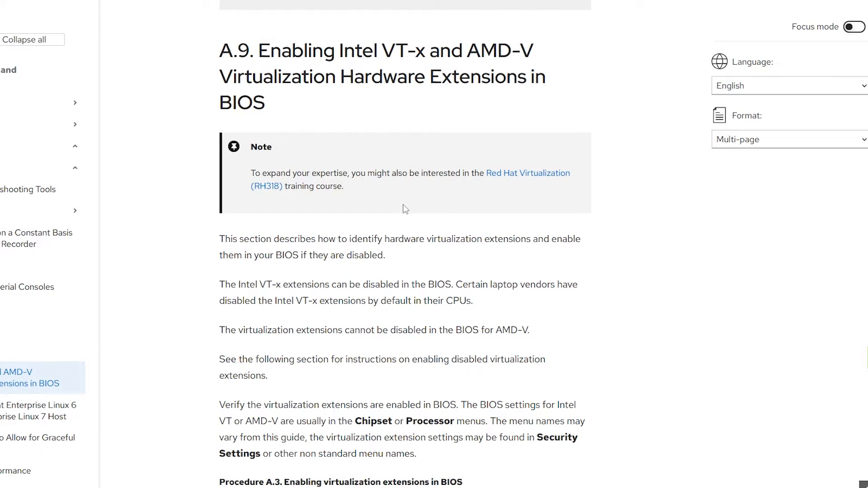
Step: Read the guide's procedure for enabling virtualization extensions in the BIOS
scroll(405, 209, "down", 2)
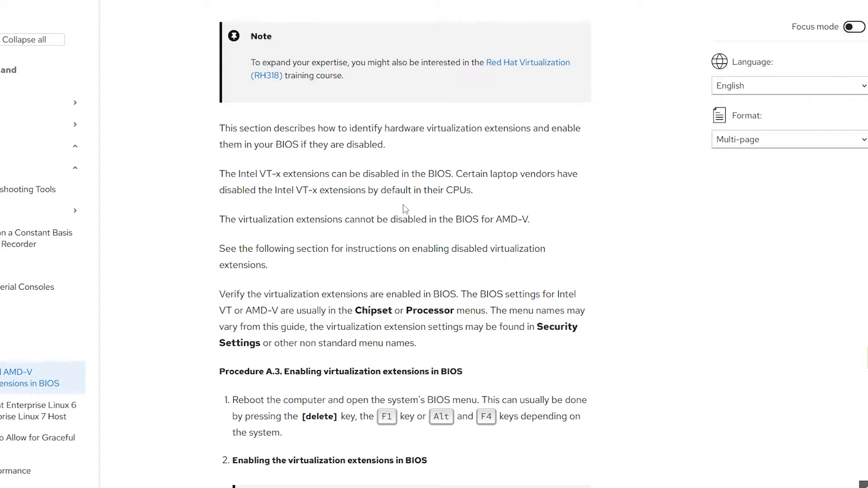
scroll(406, 209, "down", 1)
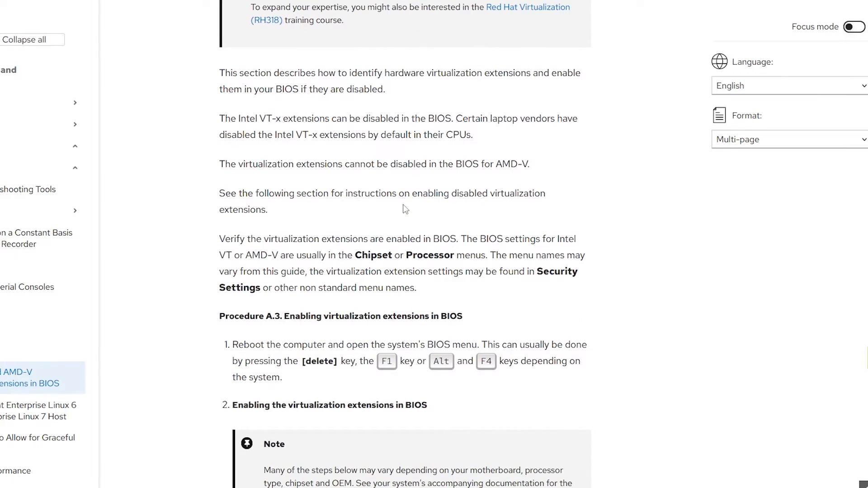
scroll(405, 209, "down", 1)
scroll(404, 205, "down", 4)
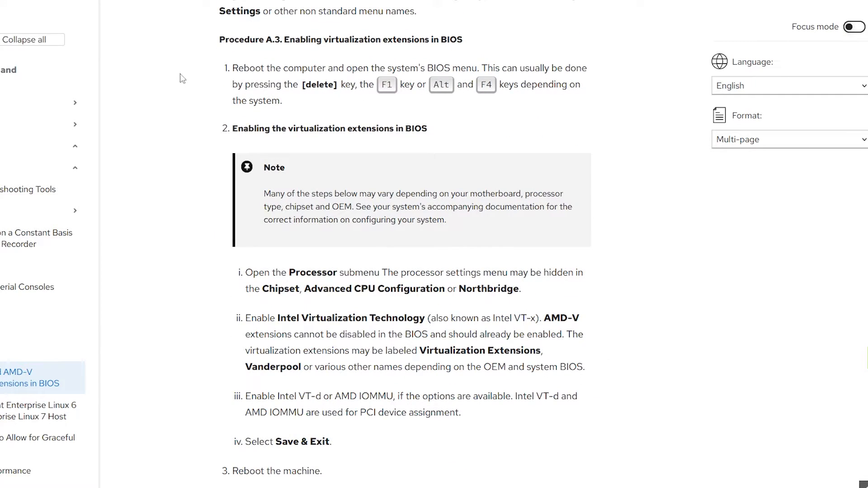
left_click_drag(235, 69, 435, 112)
left_click(432, 132)
Step: Scroll the lesson to the login-screen section and start the Xubuntu virtual machine
scroll(432, 170, "down", 1)
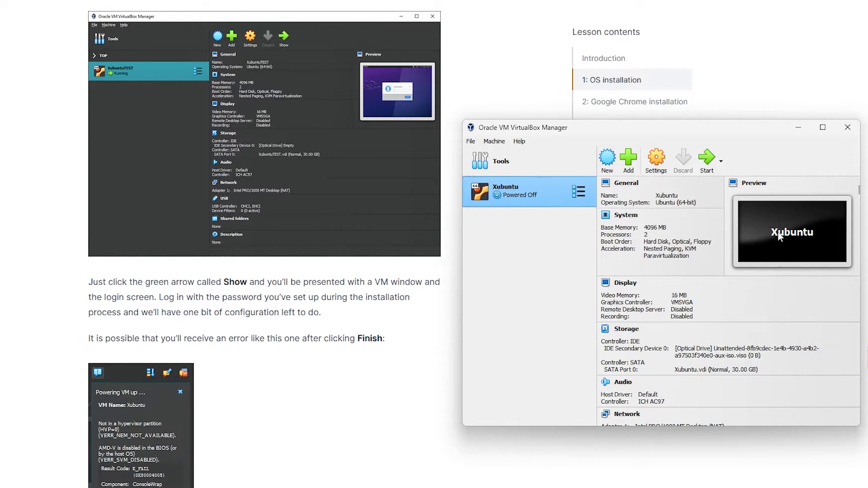
scroll(363, 357, "down", 3)
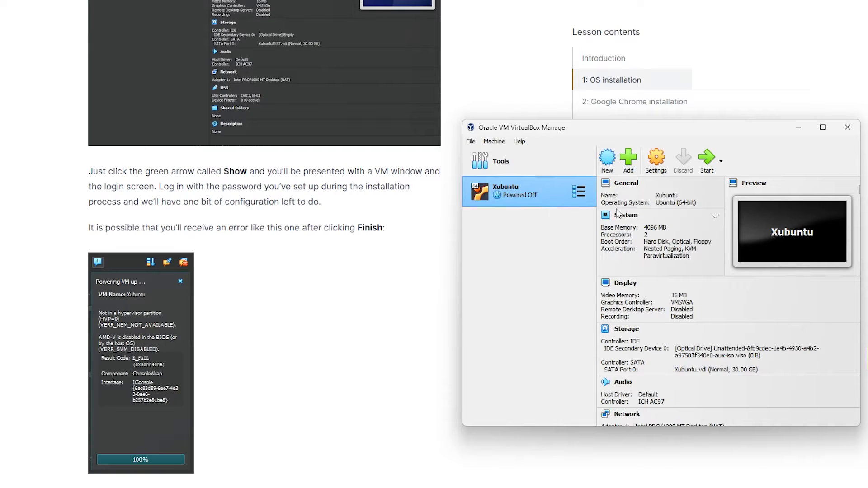
scroll(401, 403, "down", 8)
scroll(271, 379, "down", 3)
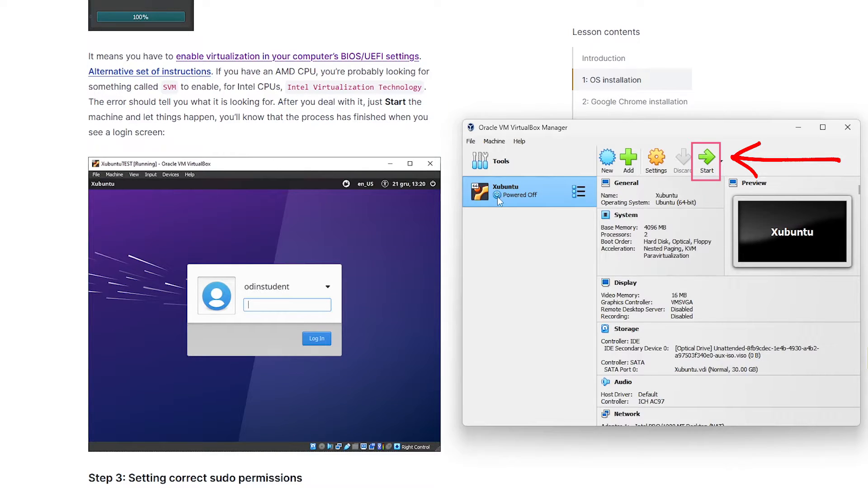
left_click(708, 165)
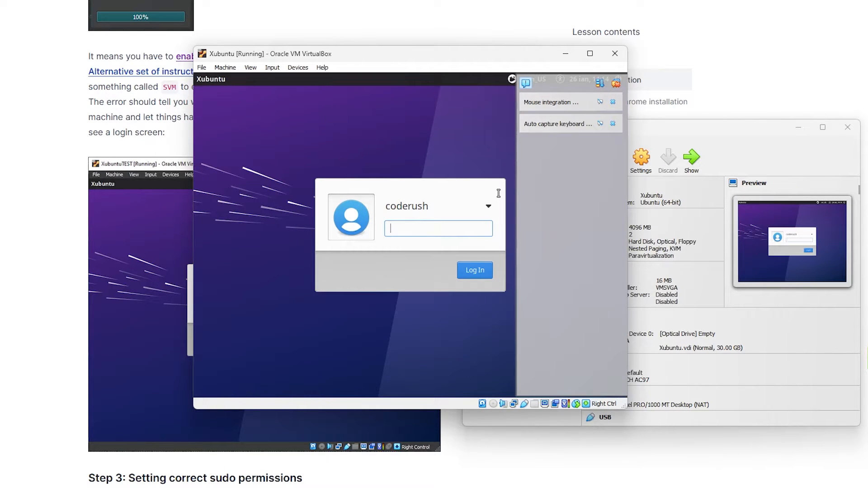
Step: Move the VM window beside the lesson and log in to Xubuntu with the account password
left_click_drag(360, 57, 560, 126)
scroll(187, 183, "down", 6)
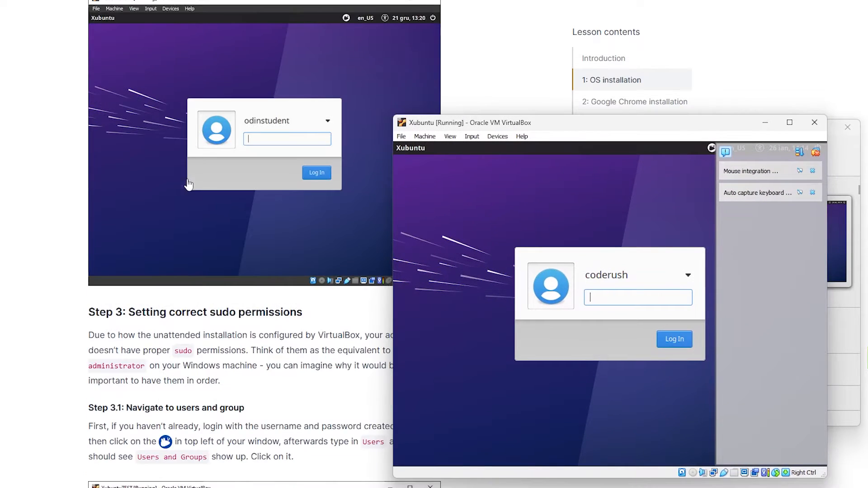
scroll(243, 276, "up", 7)
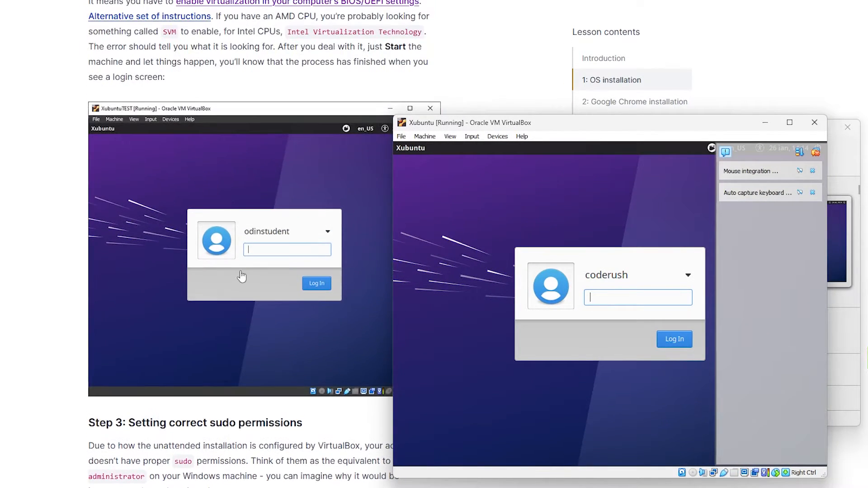
scroll(310, 204, "down", 4)
scroll(311, 203, "down", 3)
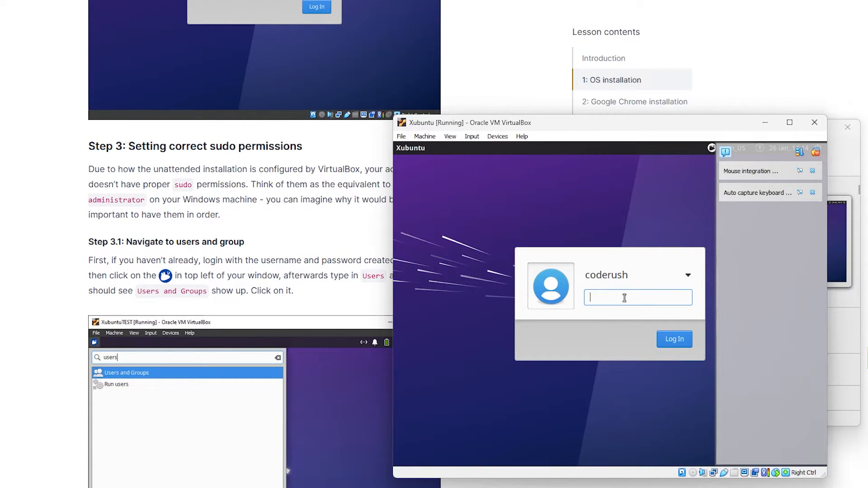
type("********")
left_click(670, 344)
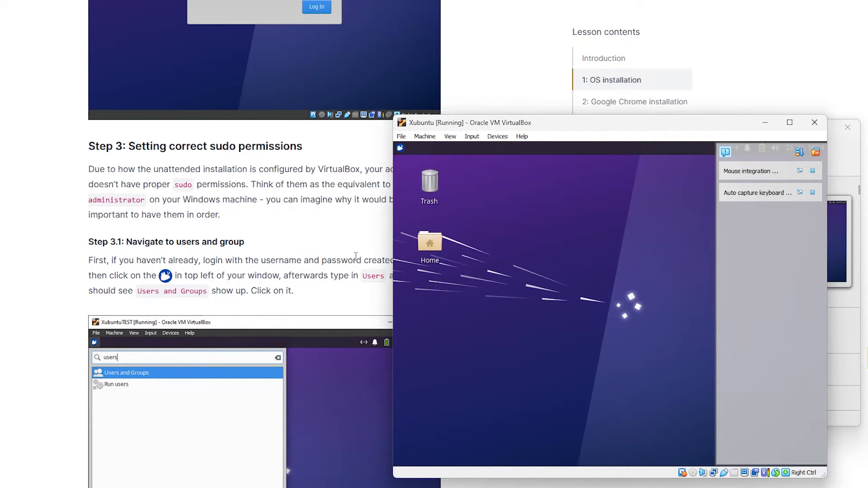
Step: Open Users and Groups by searching "user" in the Xubuntu Applications Menu
scroll(355, 257, "down", 1)
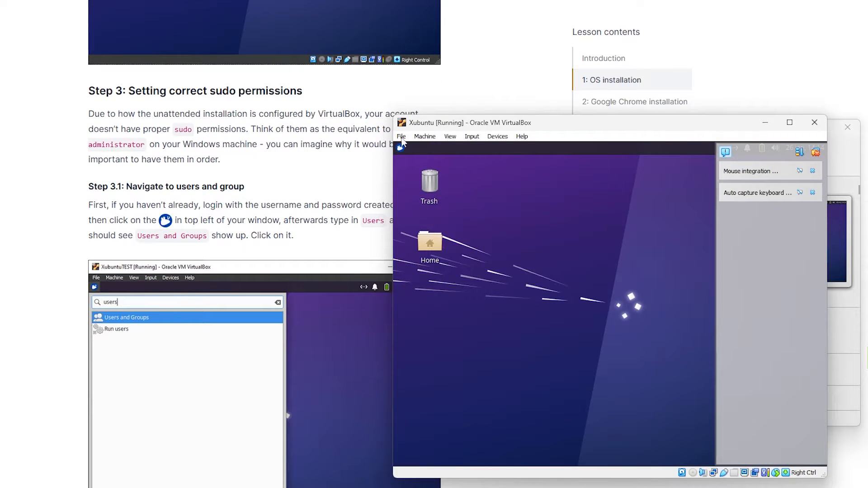
left_click_drag(525, 126, 497, 176)
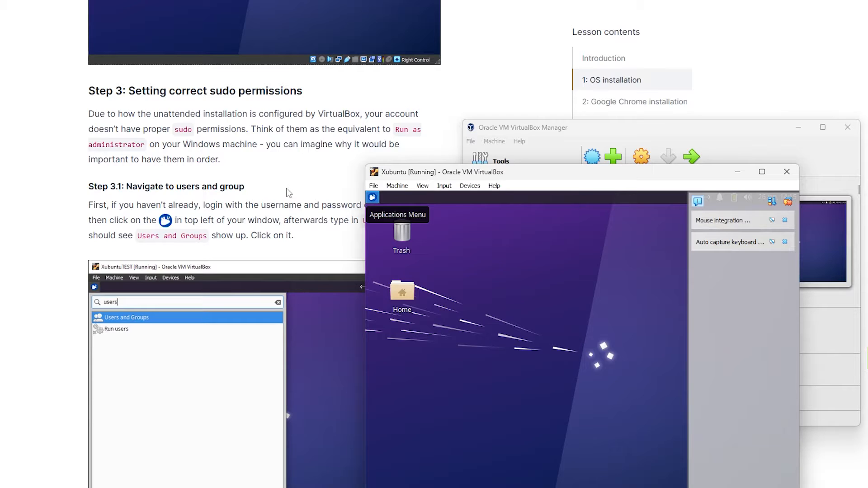
scroll(281, 193, "down", 2)
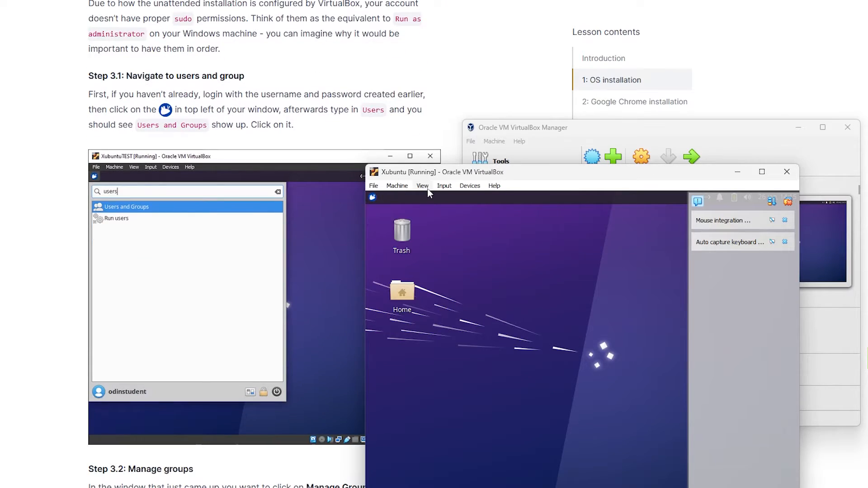
left_click(373, 198)
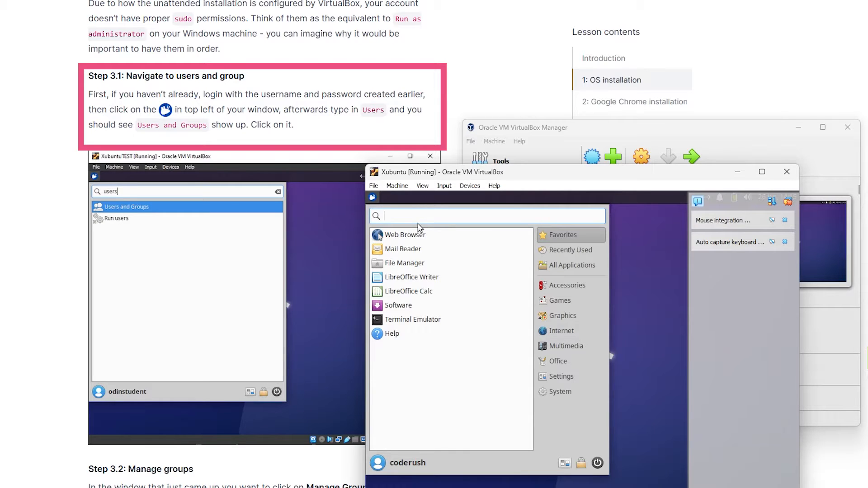
type("user")
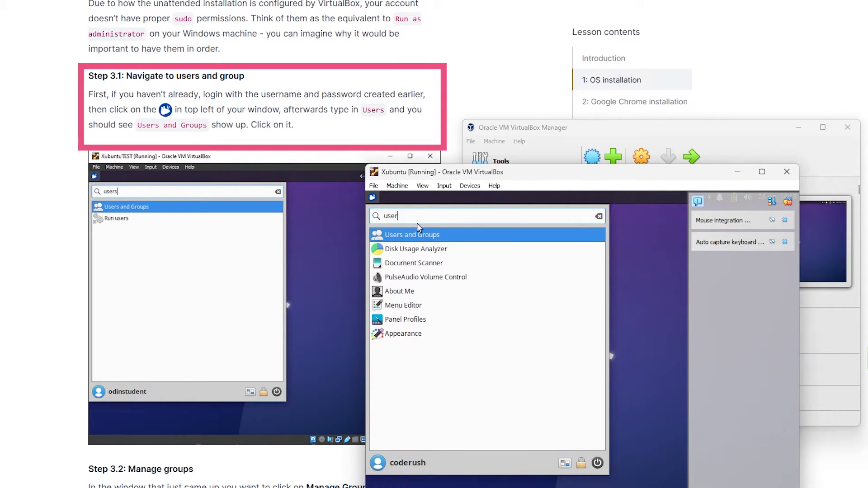
left_click(442, 240)
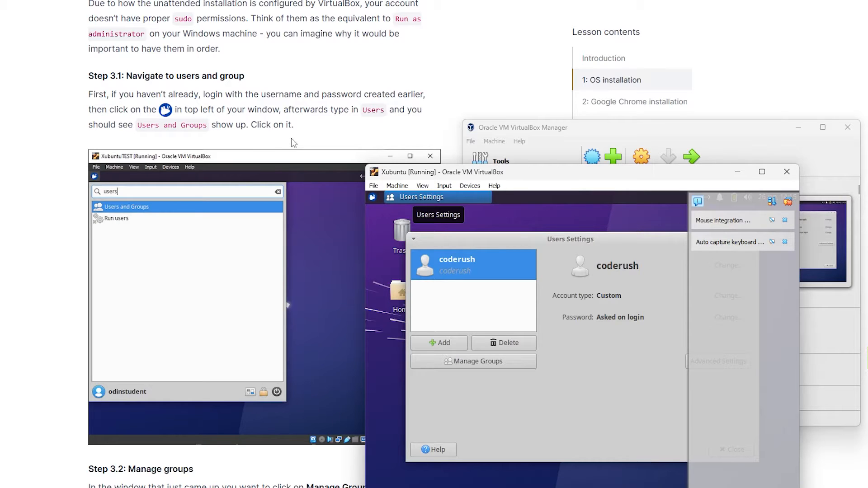
Step: Open Manage Groups and jump to the sudo group in the list
scroll(293, 143, "down", 7)
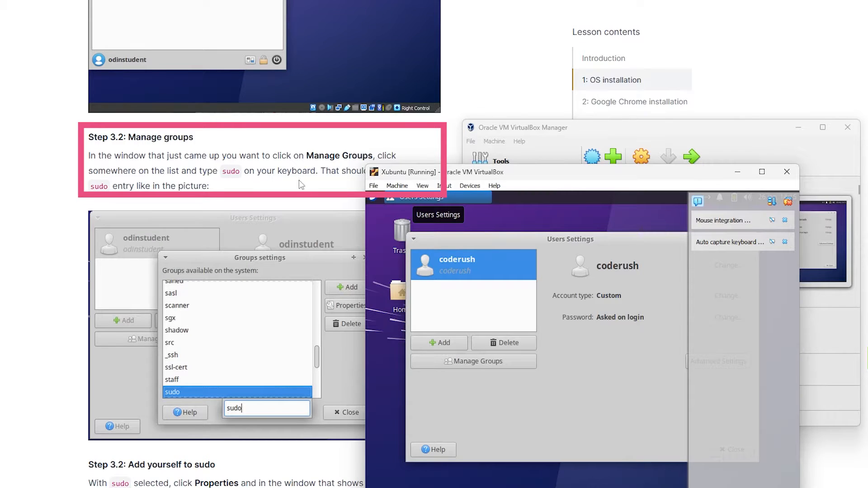
scroll(308, 182, "down", 1)
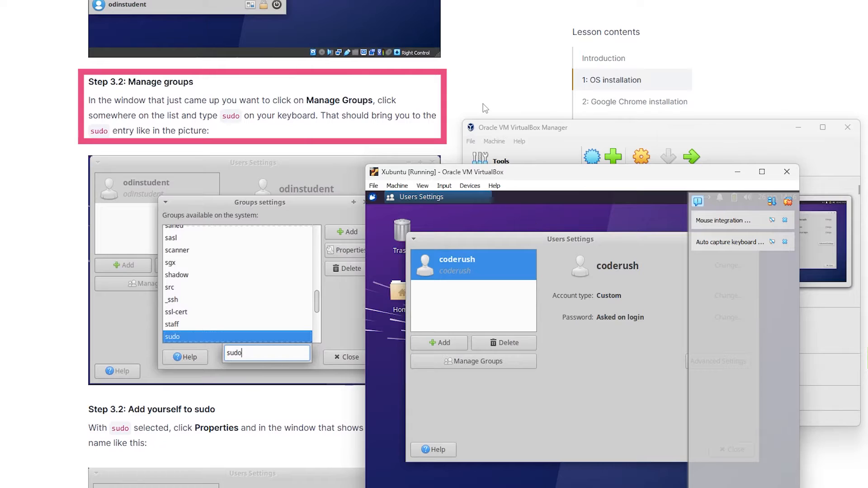
left_click(474, 364)
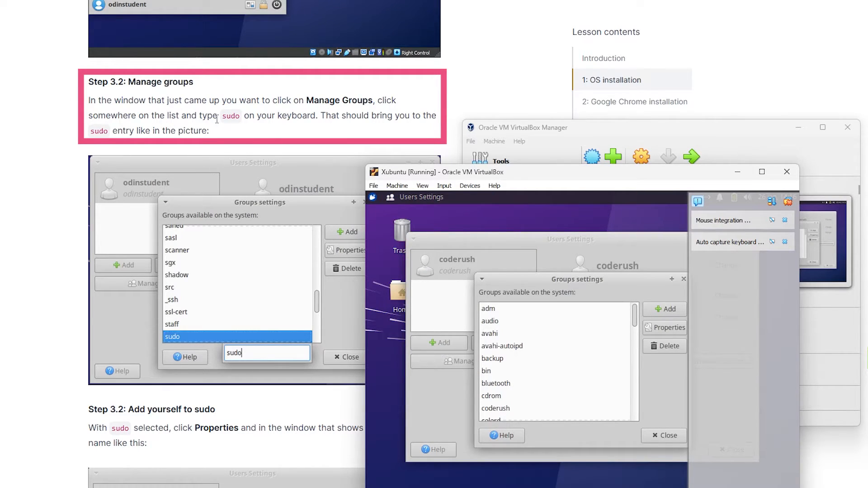
scroll(221, 131, "down", 1)
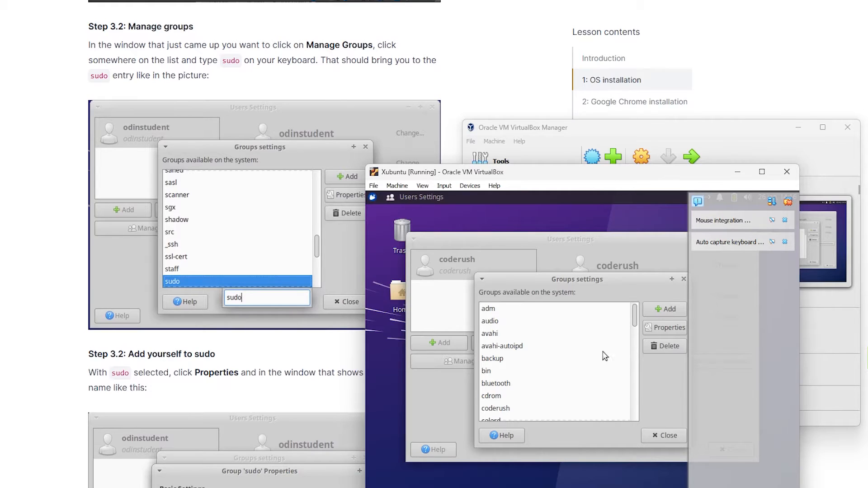
left_click(577, 383)
type("sud")
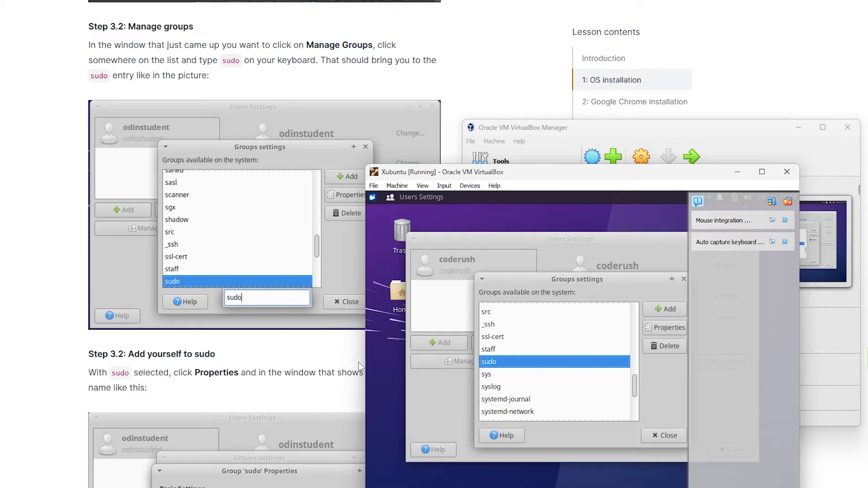
Step: Open the sudo group's properties, tick your user account as a group member and confirm
scroll(238, 350, "down", 6)
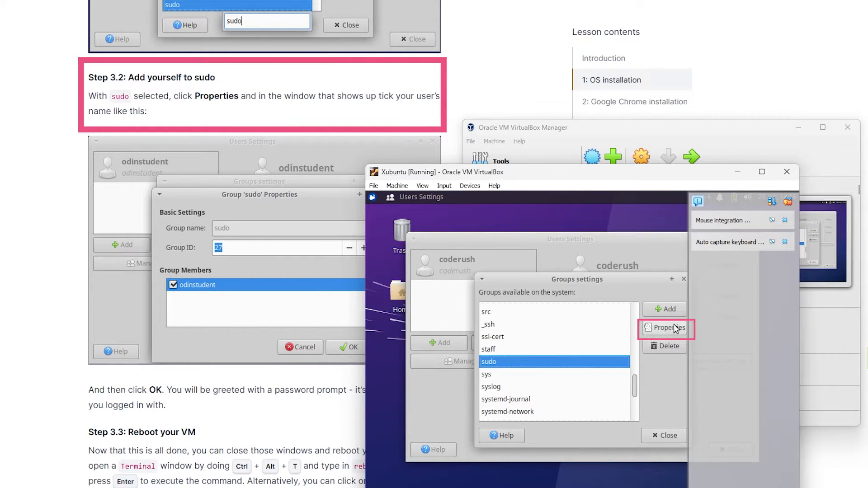
left_click_drag(468, 175, 523, 169)
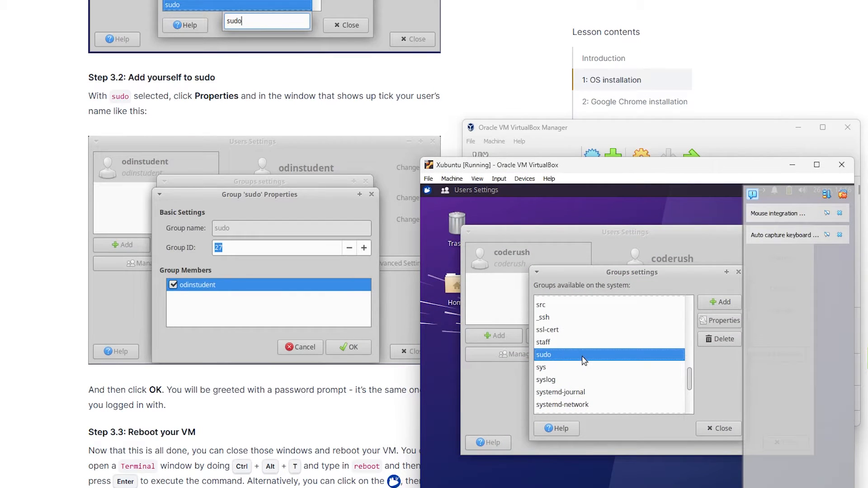
left_click(719, 321)
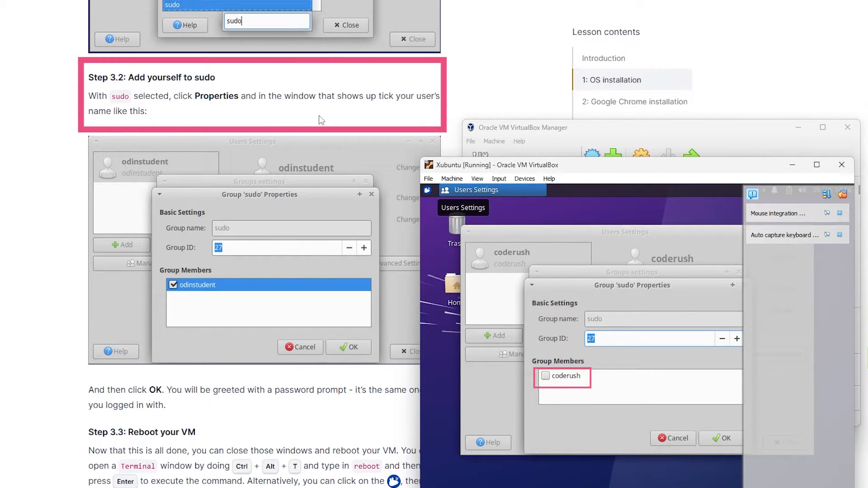
left_click(546, 376)
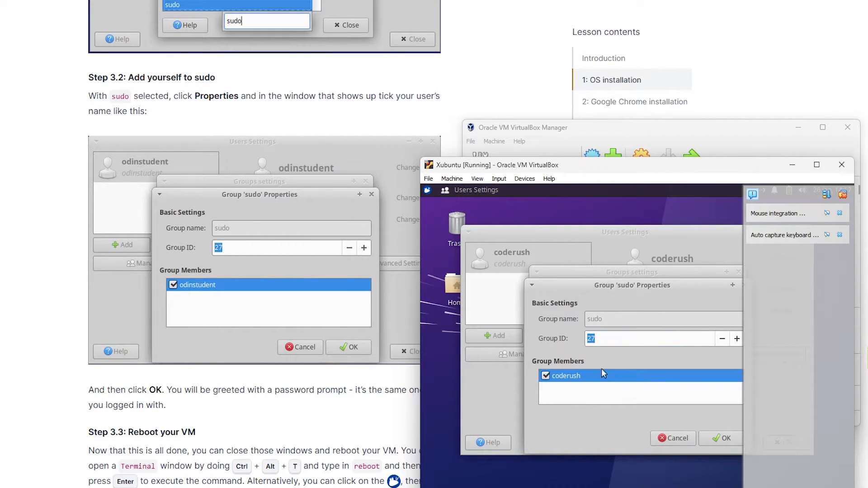
left_click(717, 442)
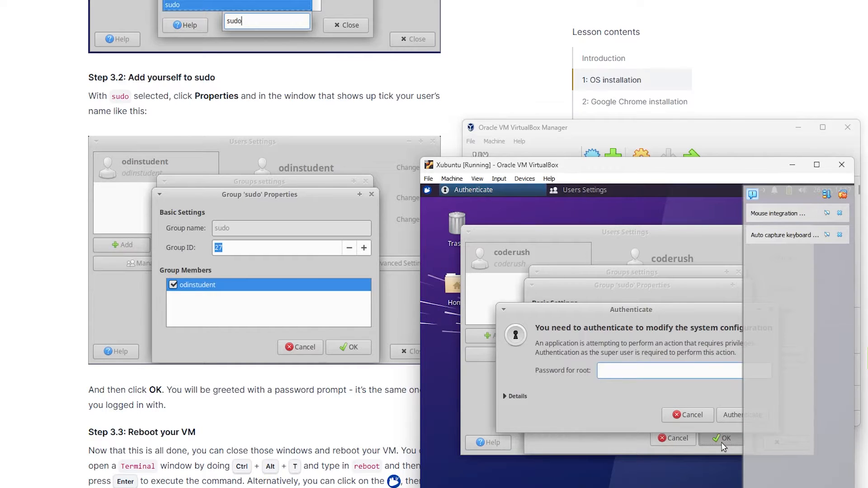
Step: Enter the account password in the authentication prompt and authenticate
scroll(299, 361, "down", 6)
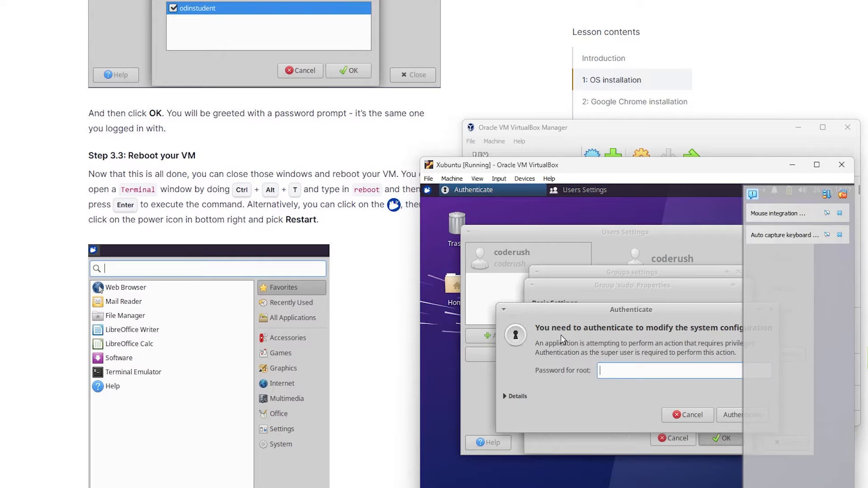
type("••••••••")
left_click(739, 415)
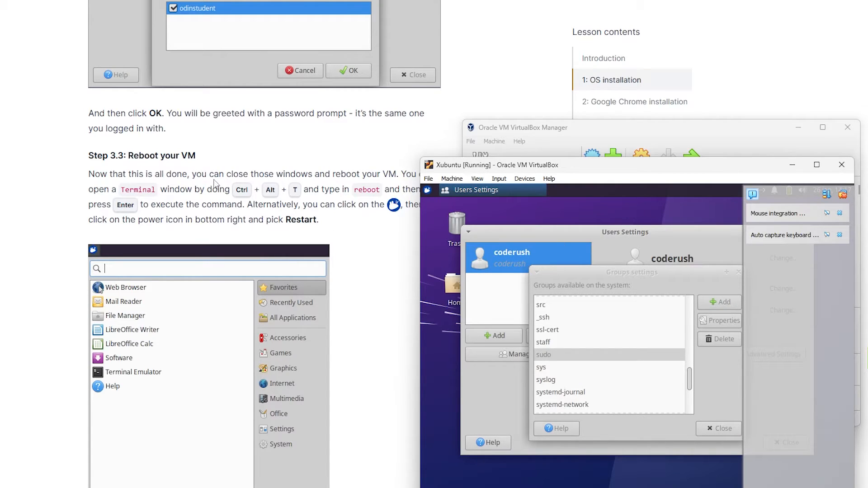
Step: Close the Groups settings and Users Settings windows
scroll(215, 201, "down", 2)
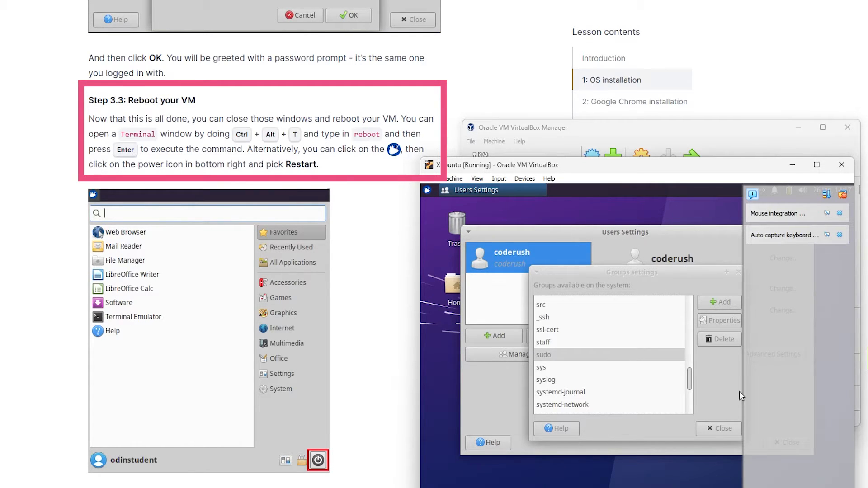
left_click(721, 429)
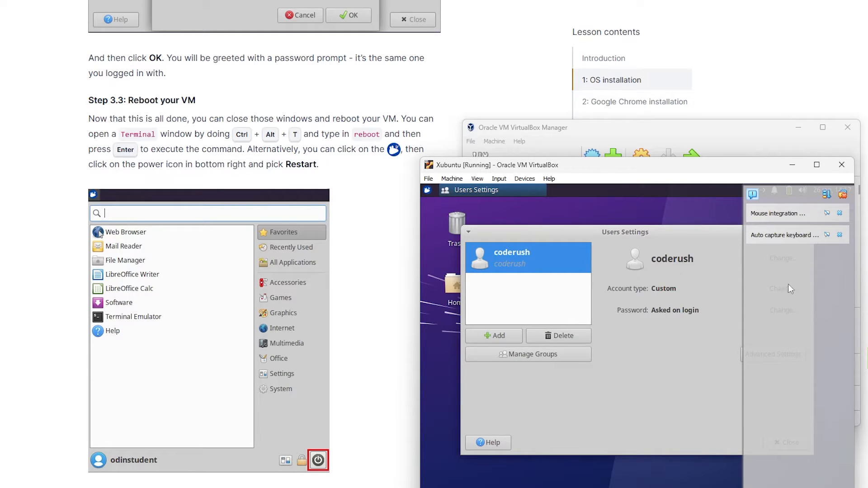
left_click_drag(683, 233, 676, 236)
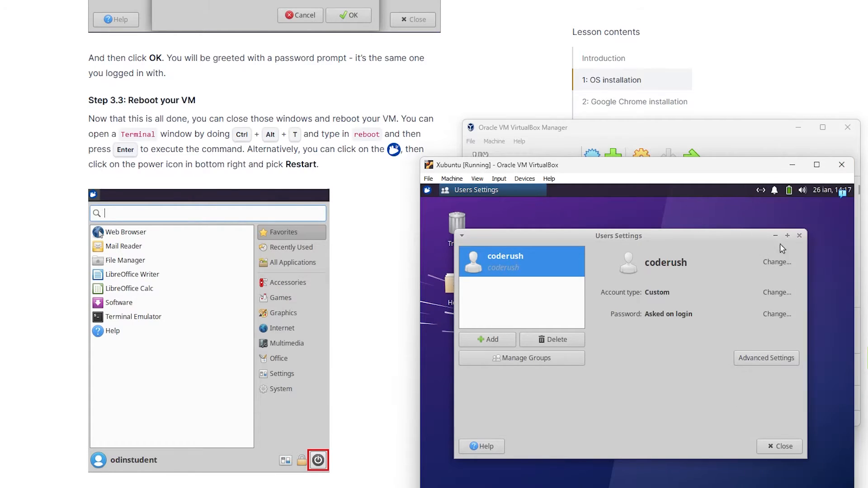
left_click(781, 447)
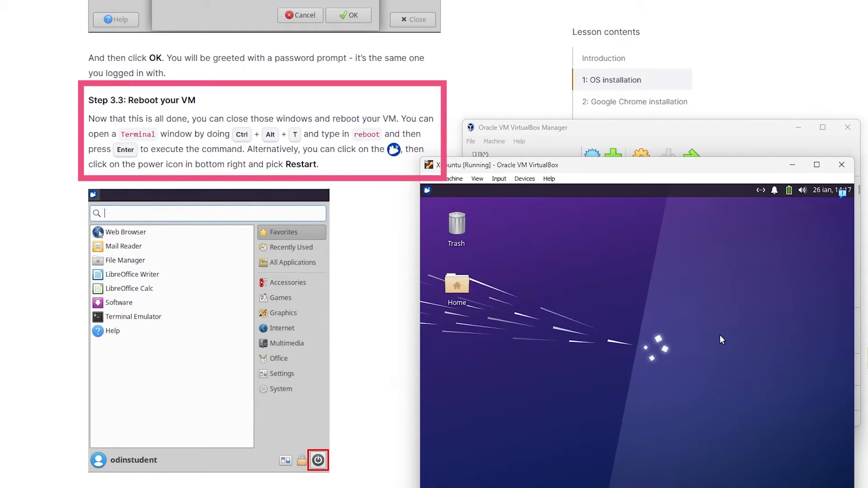
Step: Open a terminal and run the reboot command to restart the VM
key("ctrl+alt+t")
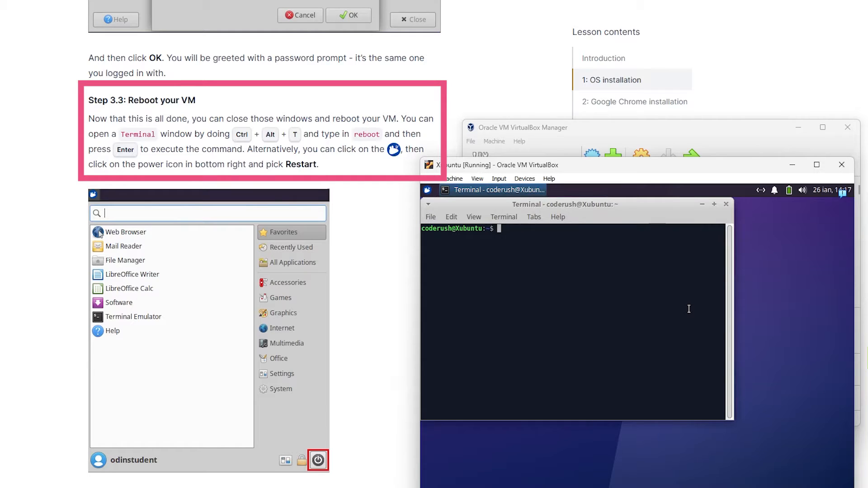
type("reboot")
key("Return")
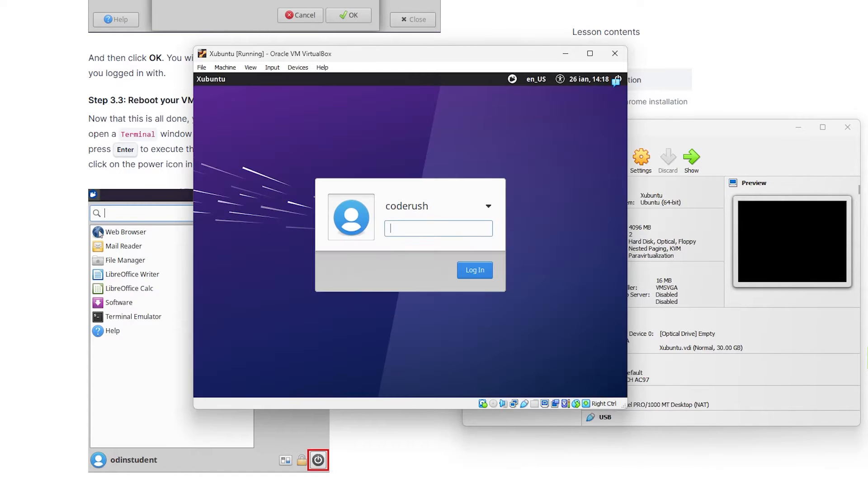
Step: Reposition the VM window and log in to Xubuntu with the account password
left_click_drag(408, 50, 617, 147)
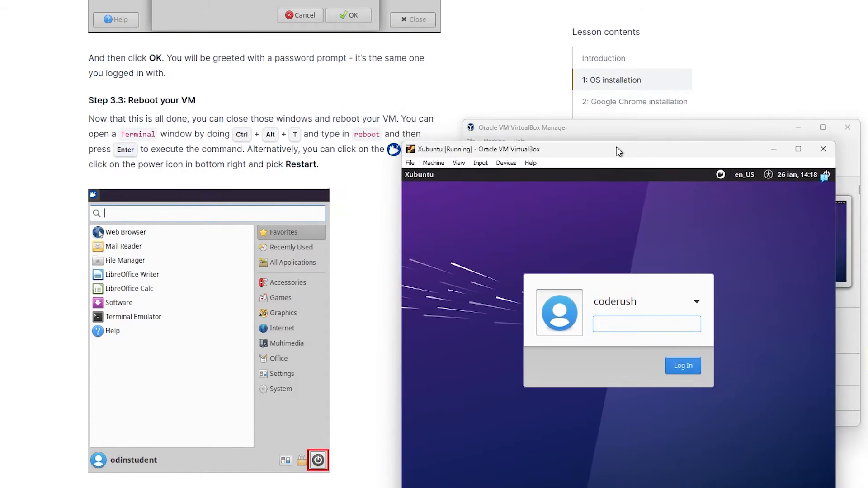
type("p•••••••")
key("Return")
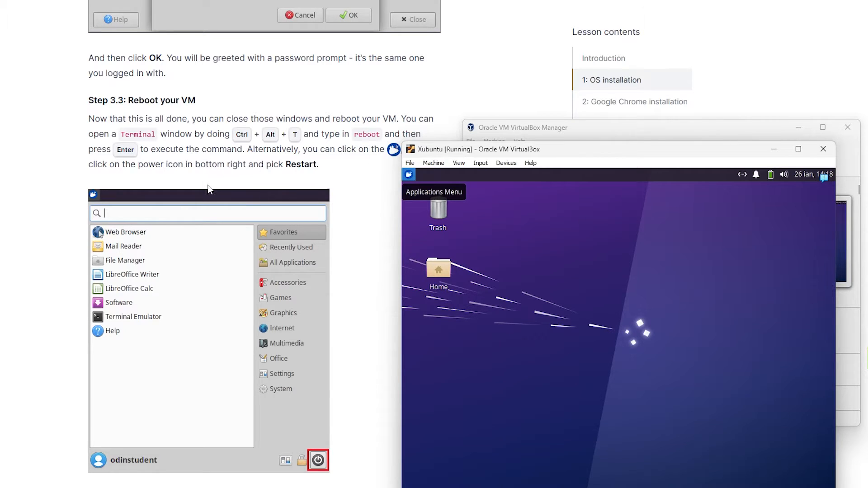
Step: Open a terminal window inside the VM
scroll(205, 192, "down", 2)
scroll(206, 192, "down", 1)
scroll(206, 192, "up", 1)
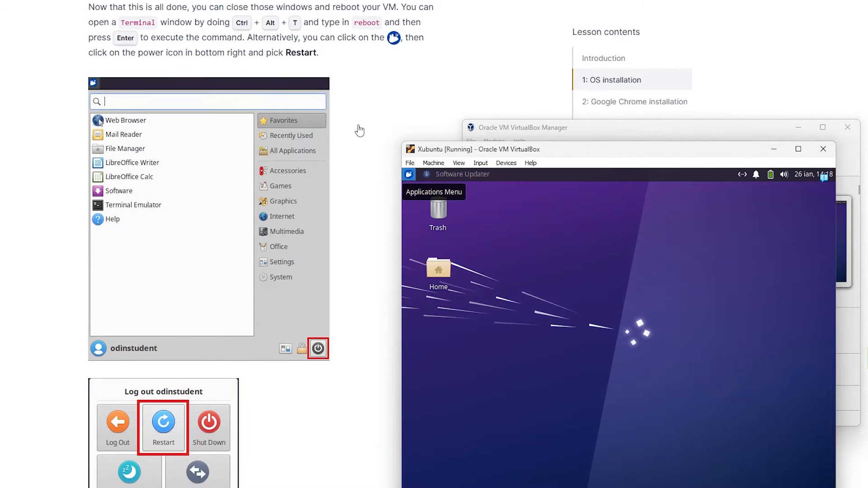
scroll(359, 131, "down", 1)
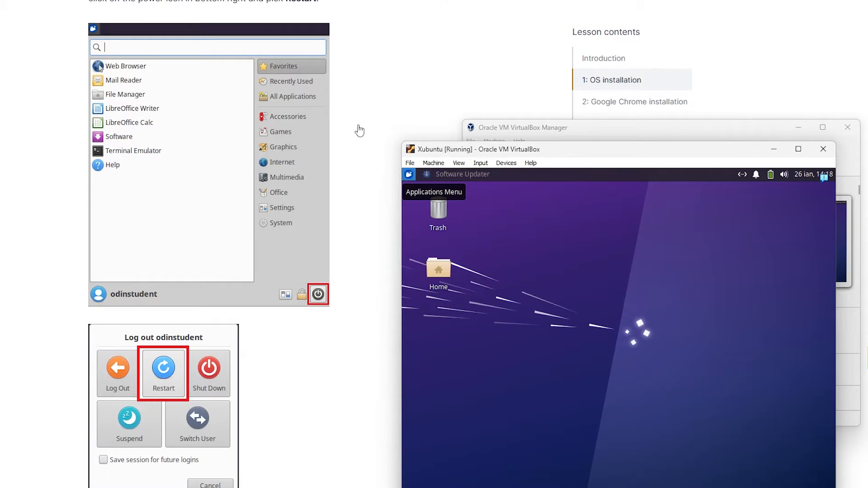
scroll(360, 131, "down", 7)
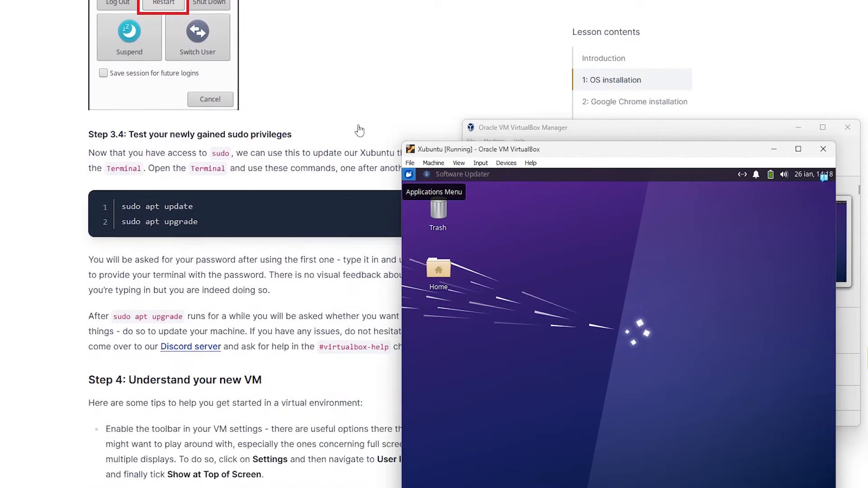
scroll(360, 130, "down", 1)
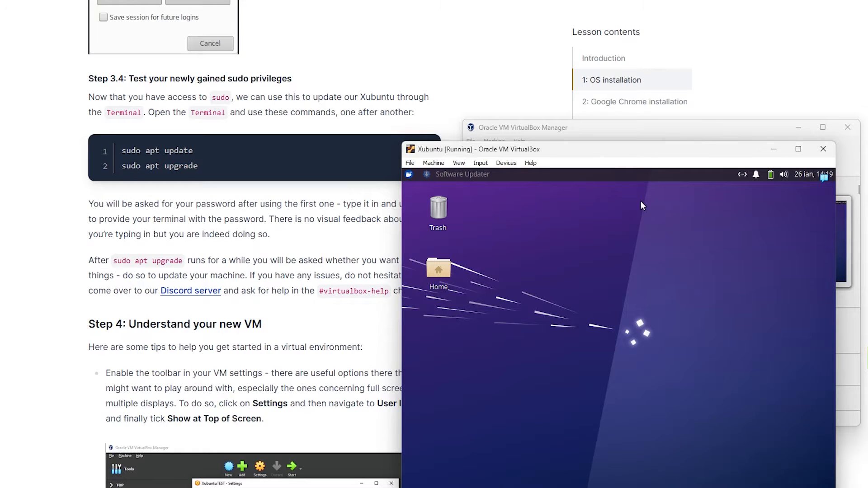
key("ctrl+alt+t")
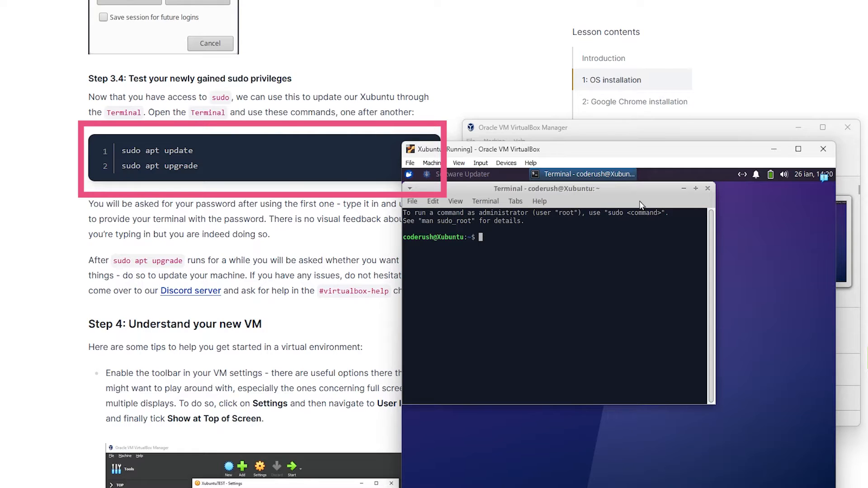
scroll(352, 165, "down", 3)
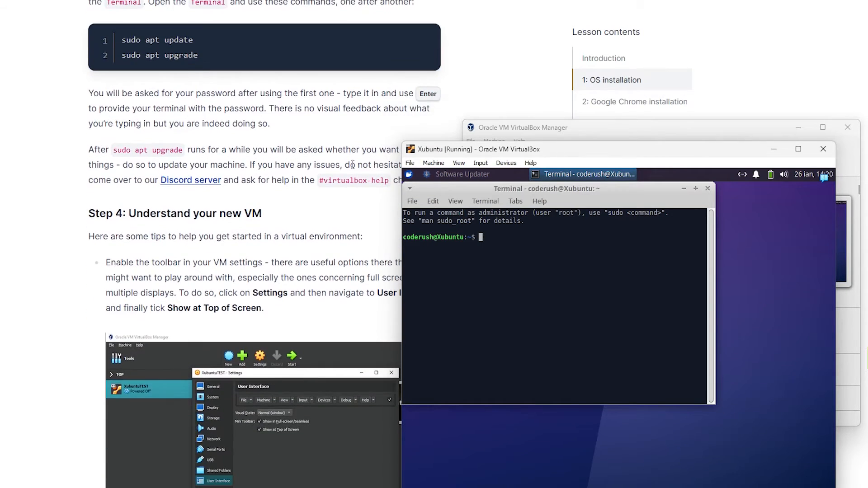
Step: Run sudo apt update in the terminal and submit the account password at the sudo prompt
type("sudo apt update")
key("Return")
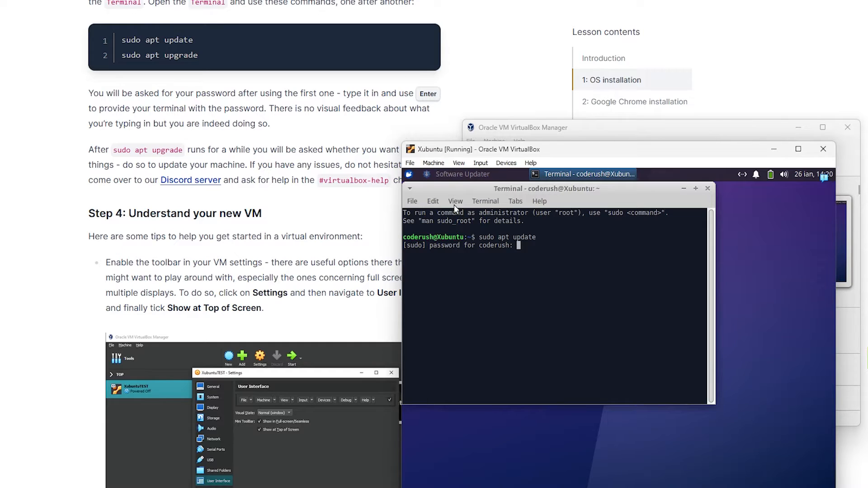
key("Return")
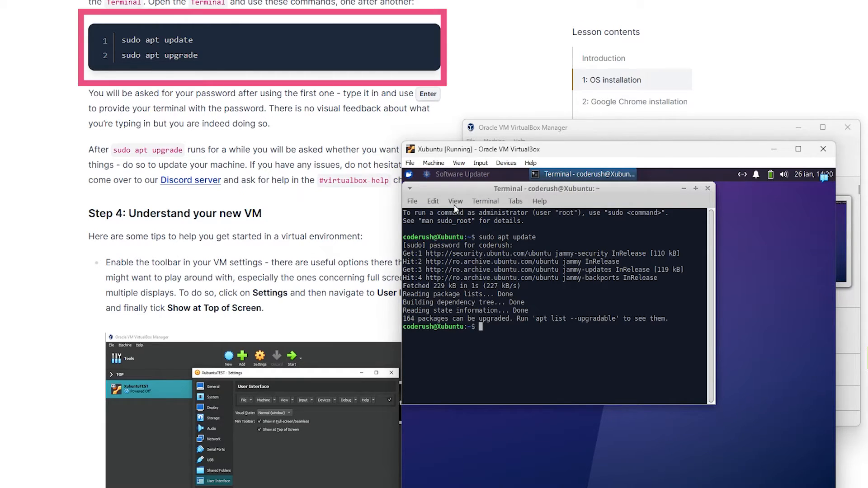
Step: Run sudo apt upgrade and answer Y to continue installing the updates
type("sudo apt upgrade")
key("Return")
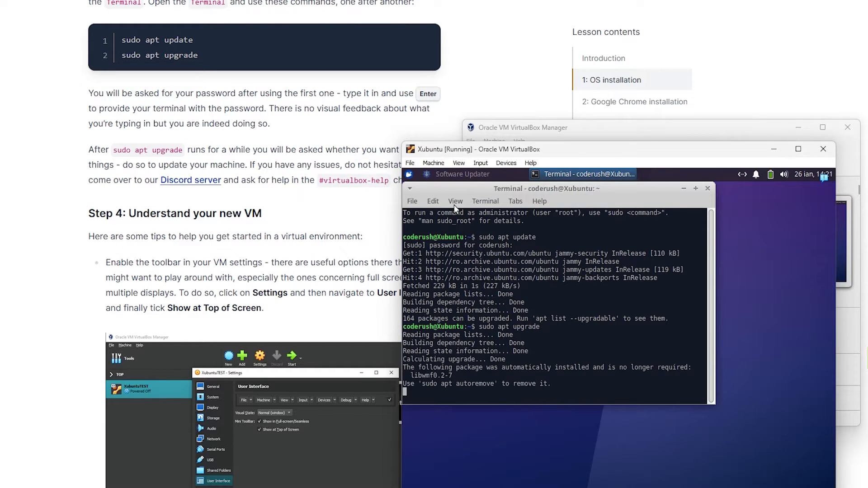
scroll(373, 143, "down", 1)
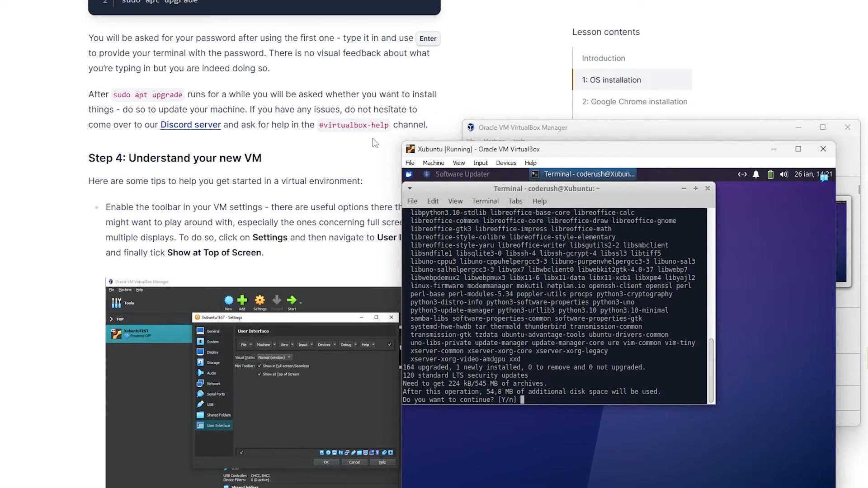
scroll(374, 142, "down", 1)
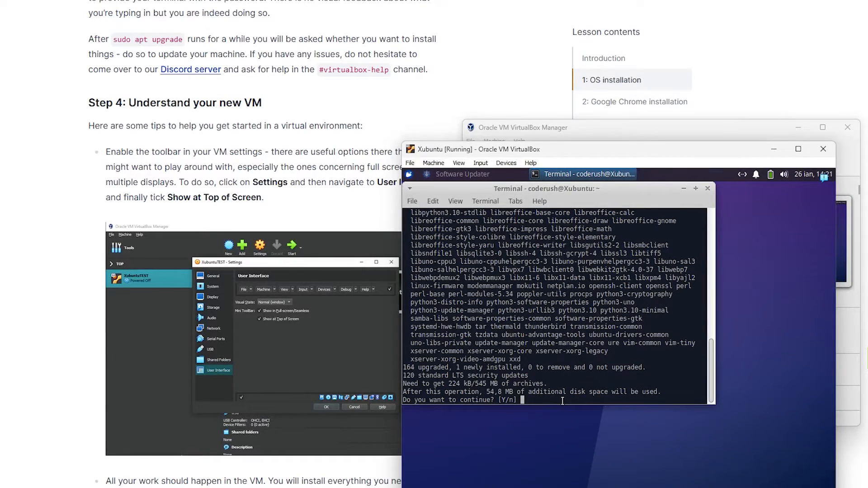
type("Y")
key("Return")
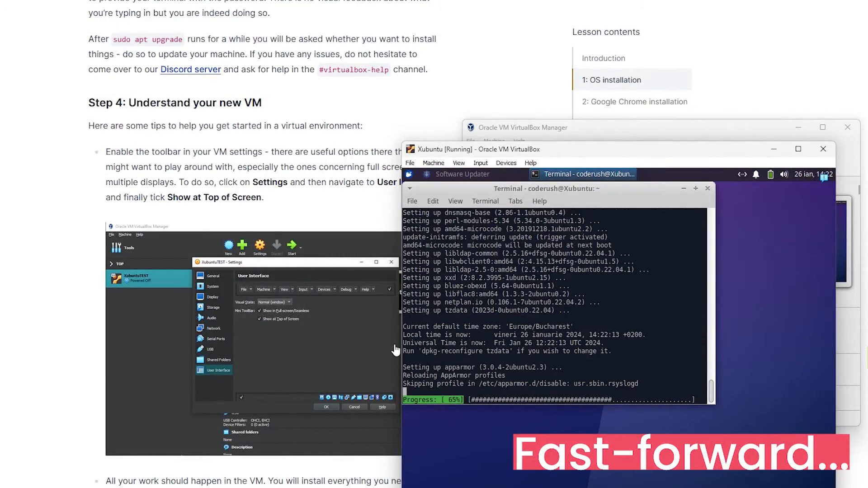
Step: Close the terminal window in the VM
scroll(395, 350, "down", 8)
scroll(395, 343, "down", 2)
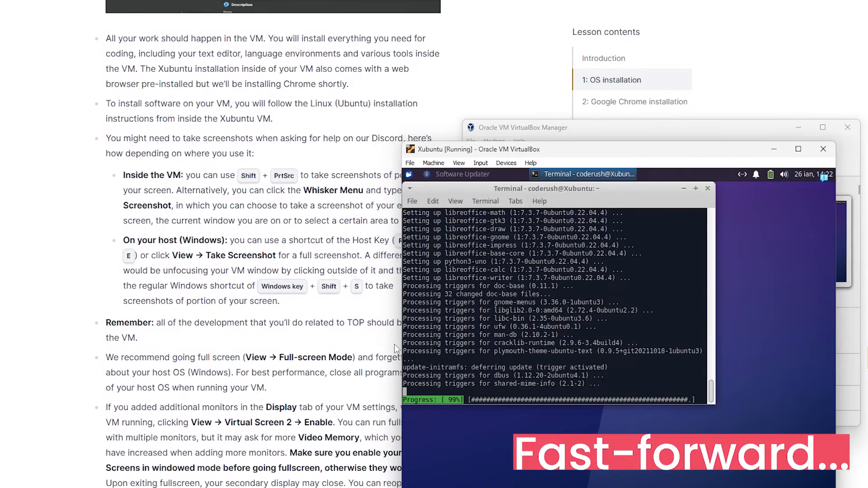
scroll(394, 346, "up", 9)
scroll(395, 346, "down", 3)
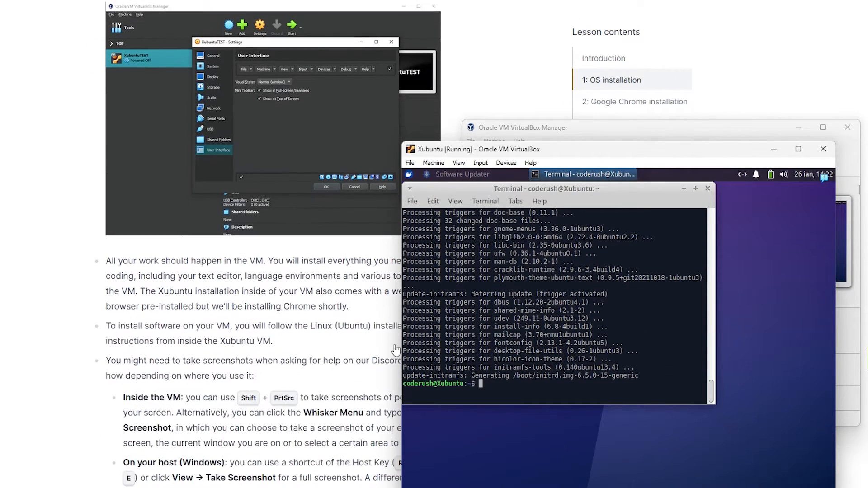
scroll(395, 346, "up", 2)
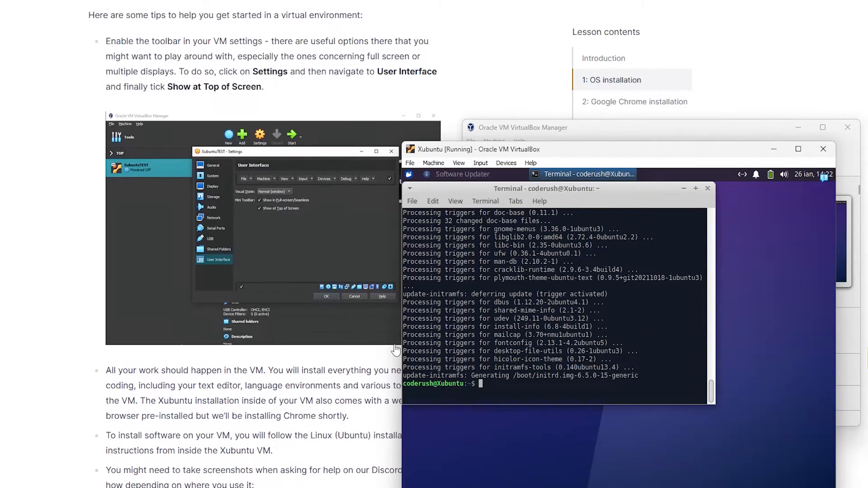
left_click(708, 189)
Step: In the Xubuntu VM's User Interface settings, tick the mini toolbar's Show at Top of Screen option and save
scroll(394, 201, "up", 2)
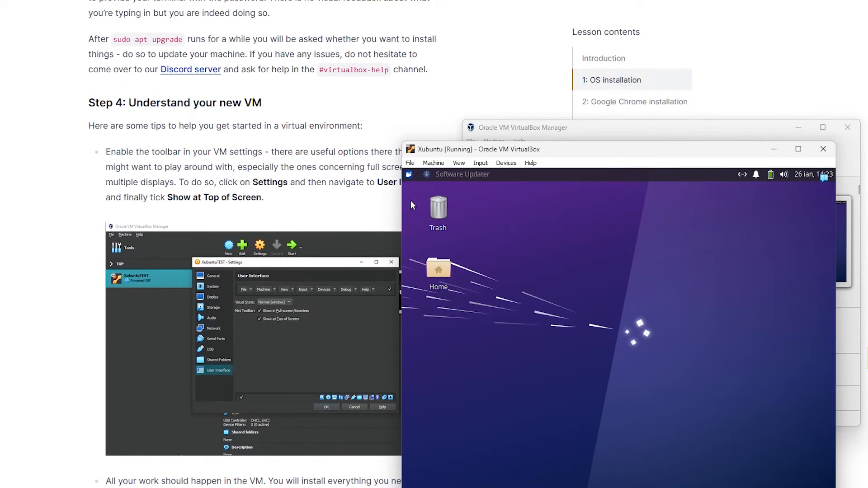
scroll(253, 271, "down", 1)
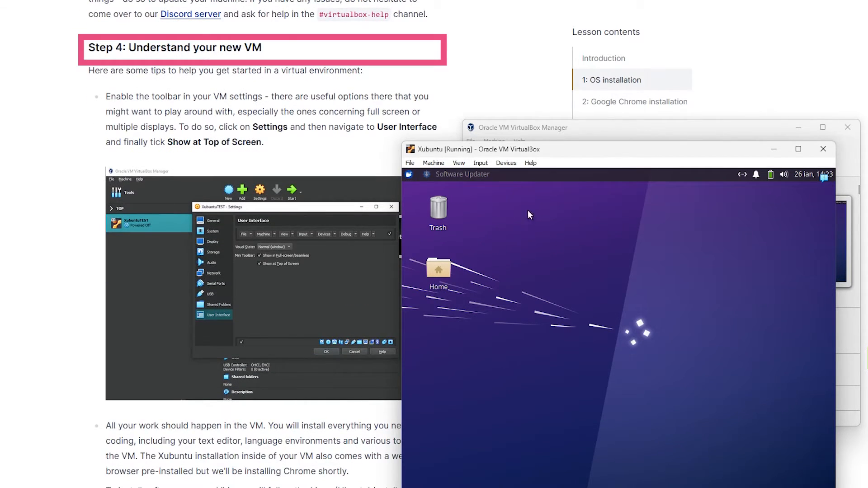
left_click(554, 129)
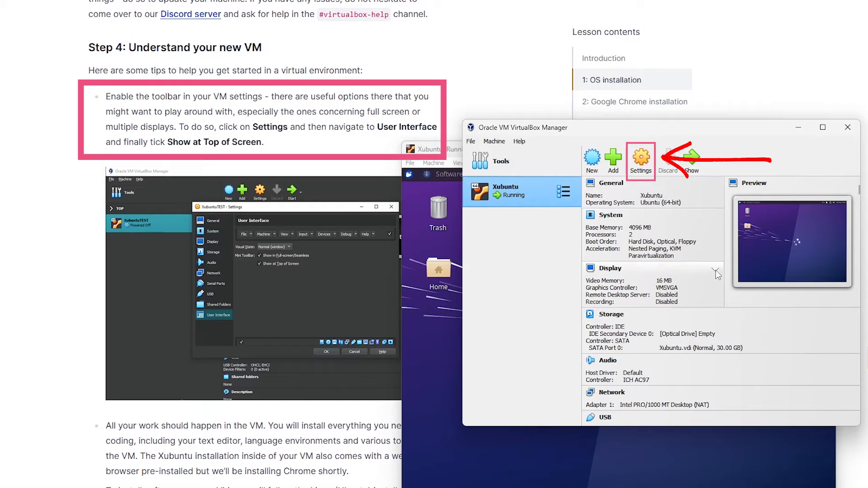
left_click(641, 158)
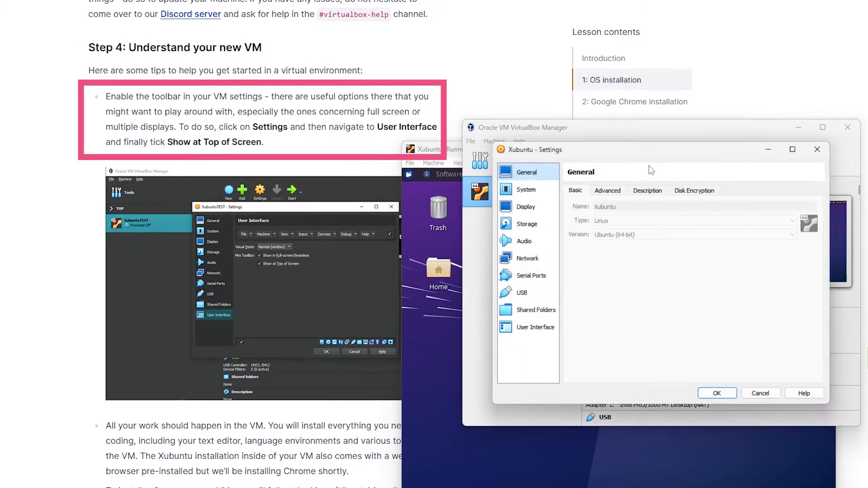
left_click(535, 328)
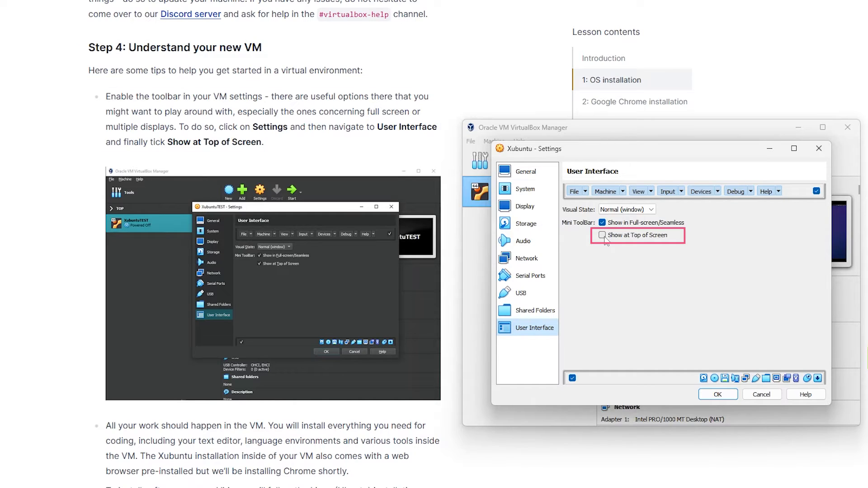
left_click(605, 237)
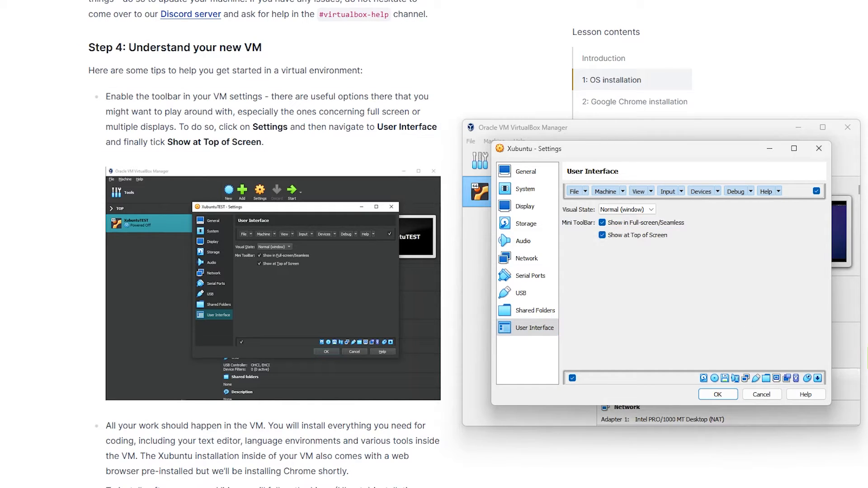
left_click(722, 396)
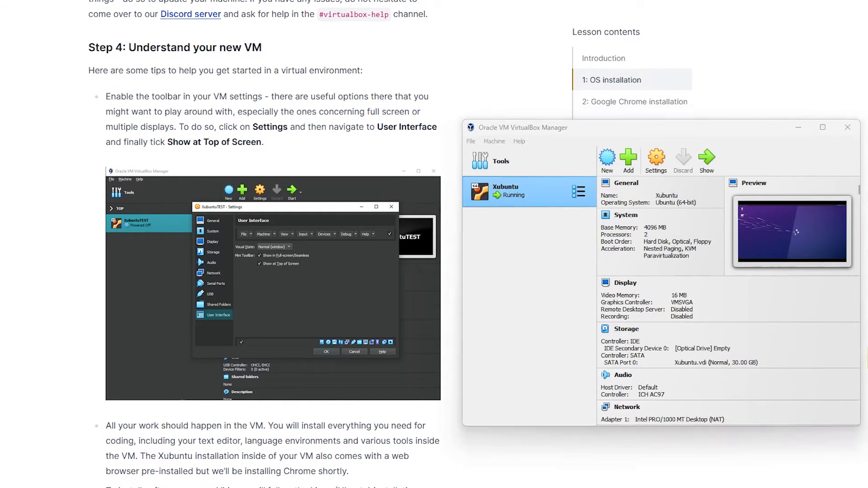
Step: Read through the remaining lesson tips on working in and shutting down the VM
scroll(650, 332, "down", 1)
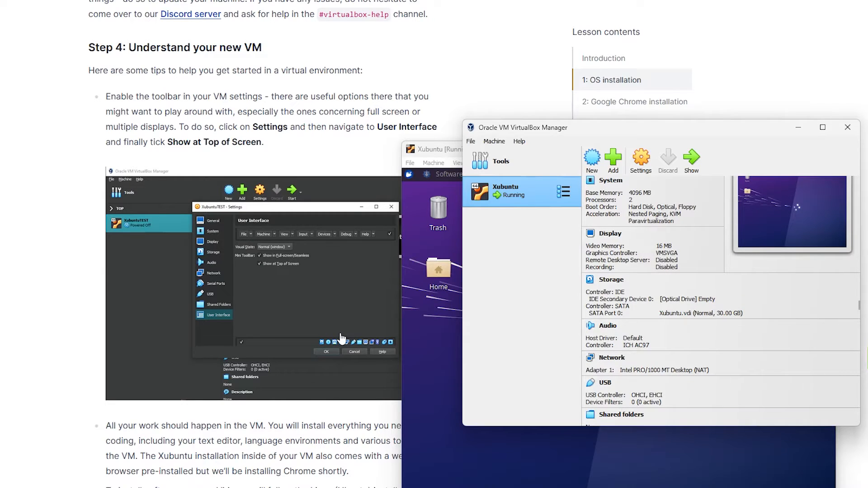
scroll(341, 339, "down", 6)
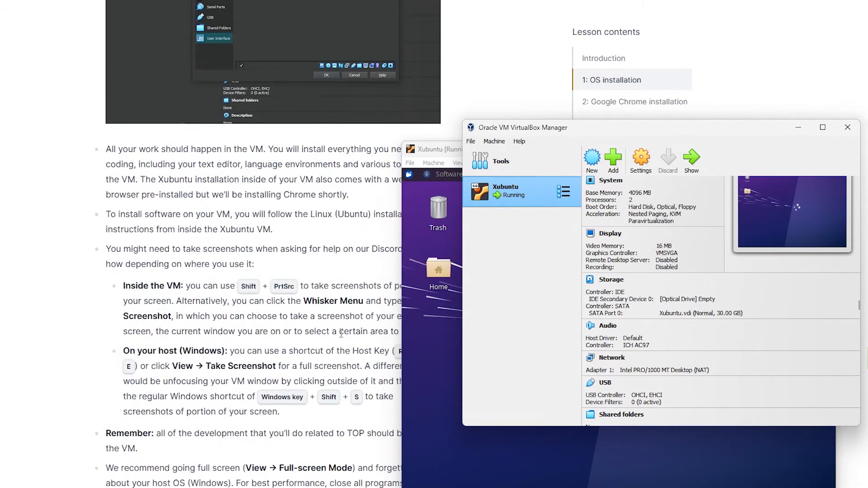
scroll(341, 334, "down", 1)
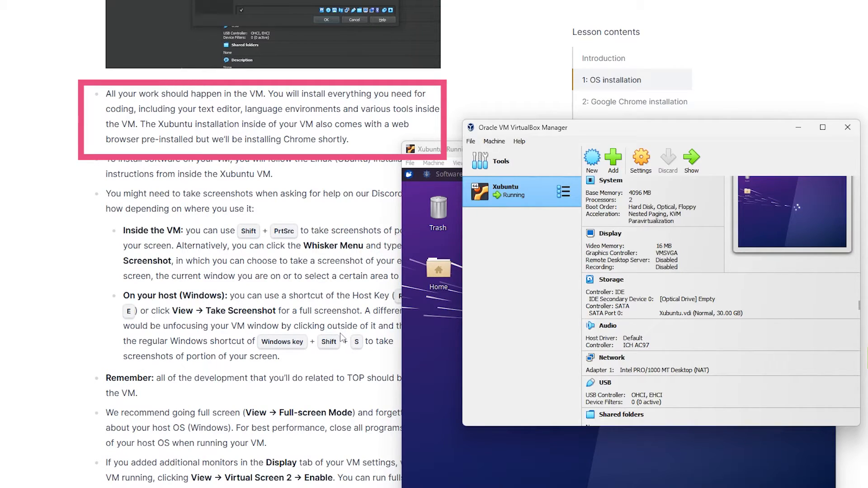
scroll(340, 337, "down", 1)
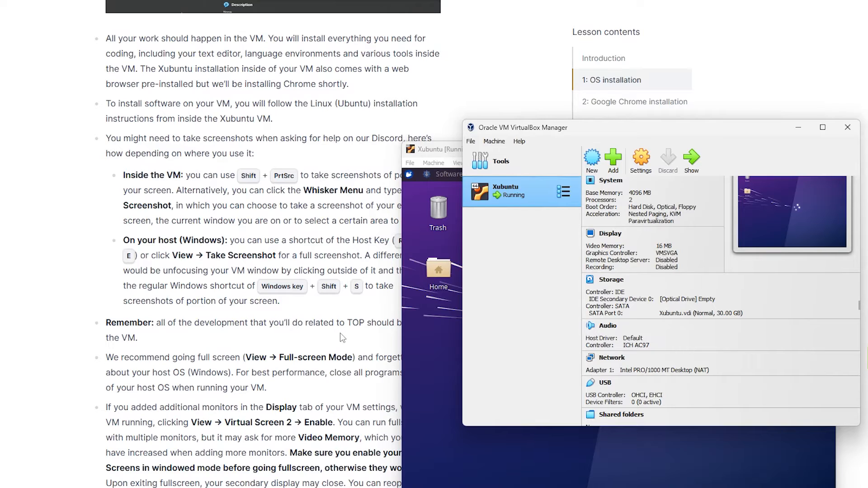
scroll(340, 333, "down", 3)
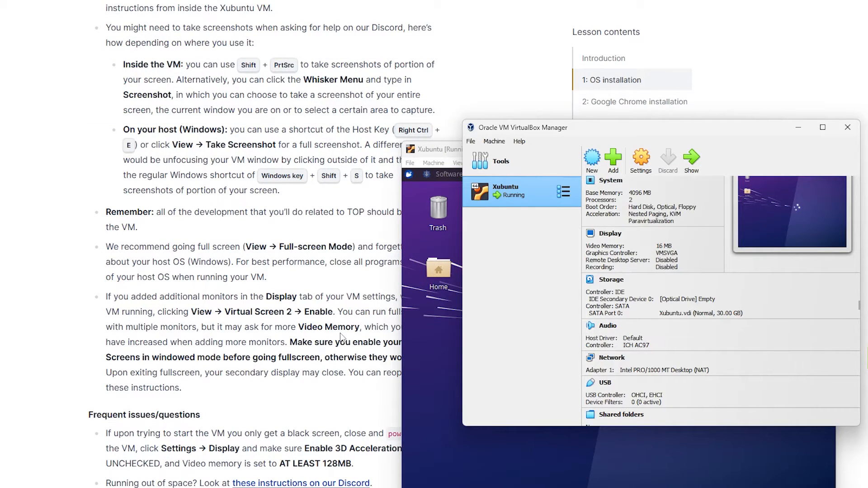
scroll(340, 337, "down", 6)
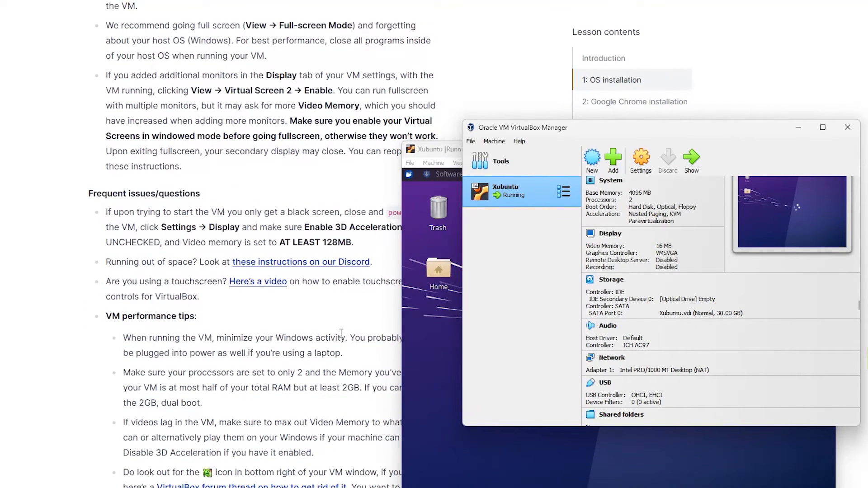
scroll(341, 333, "down", 9)
scroll(341, 334, "down", 9)
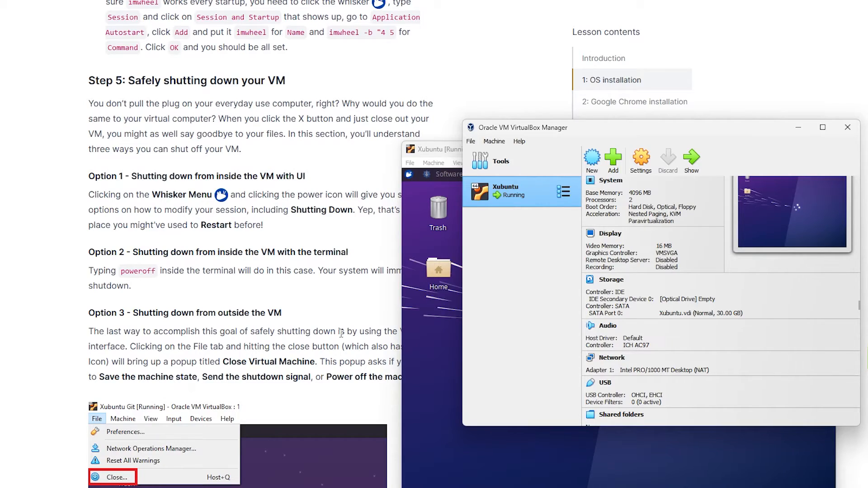
scroll(341, 333, "up", 15)
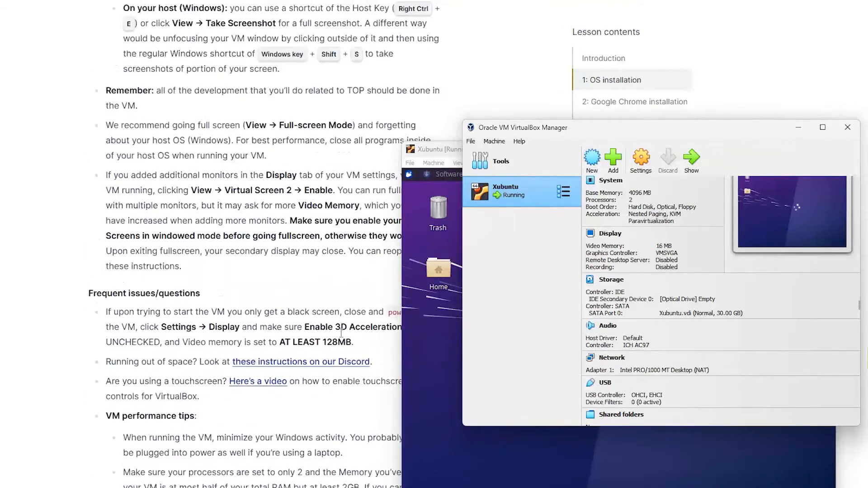
scroll(341, 334, "up", 10)
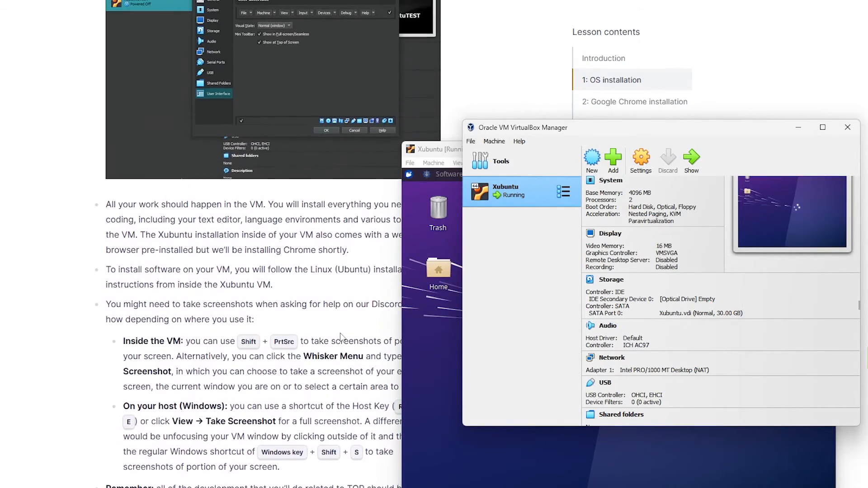
scroll(341, 336, "down", 3)
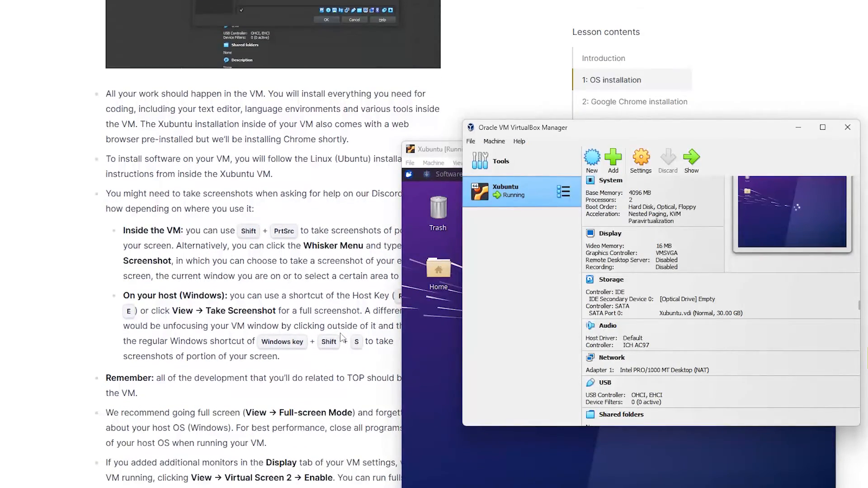
scroll(341, 337, "down", 4)
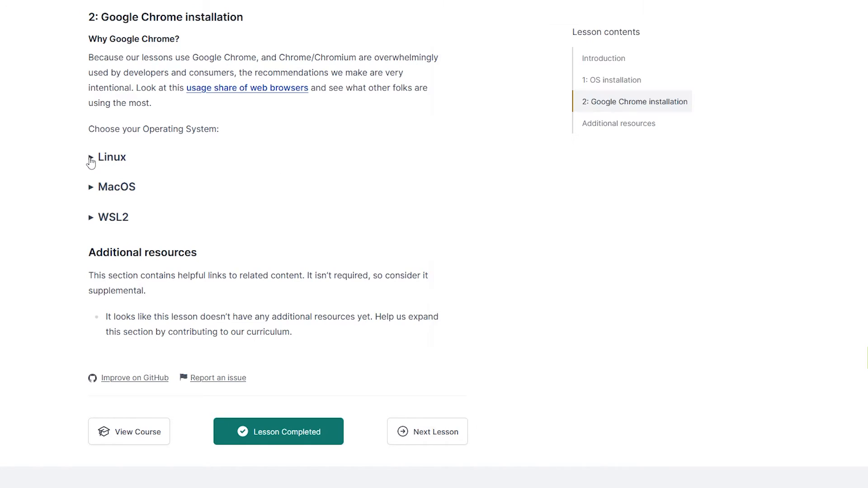
left_click(91, 159)
scroll(460, 322, "down", 2)
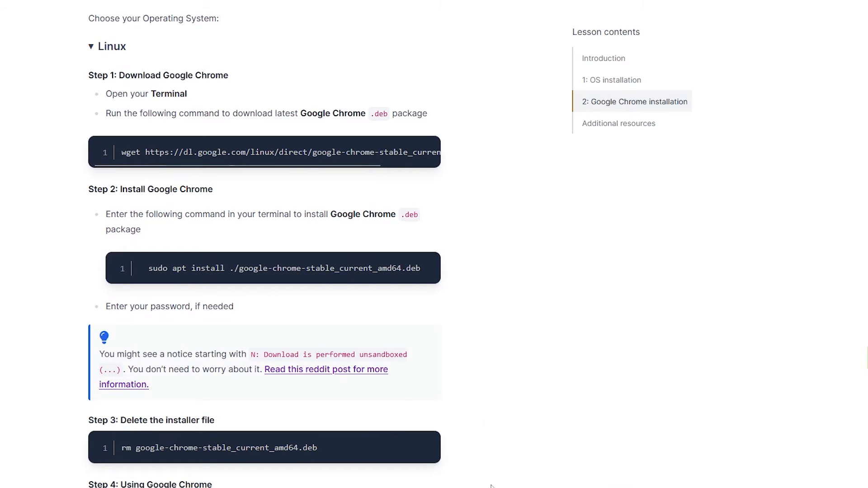
key("alt+Tab")
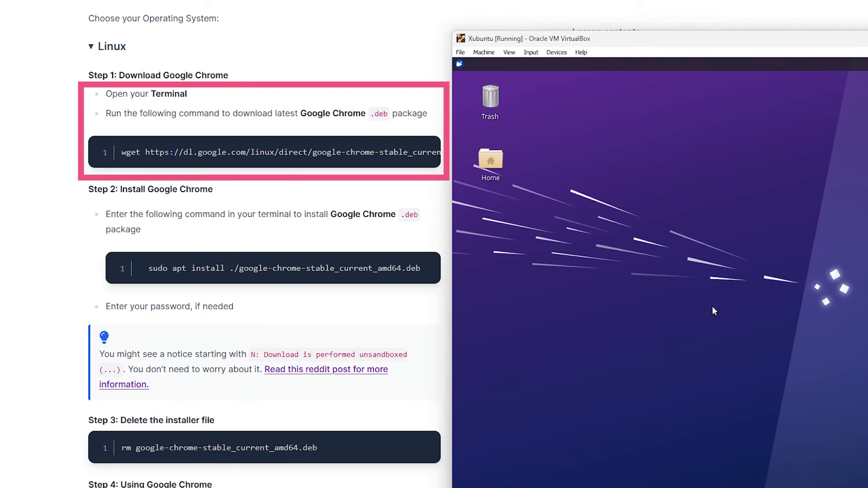
key("ctrl+alt+t")
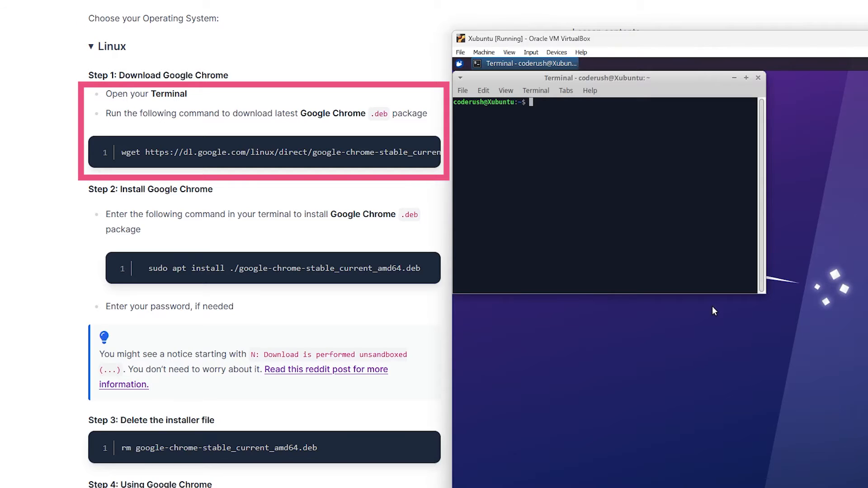
type("wget https://dl")
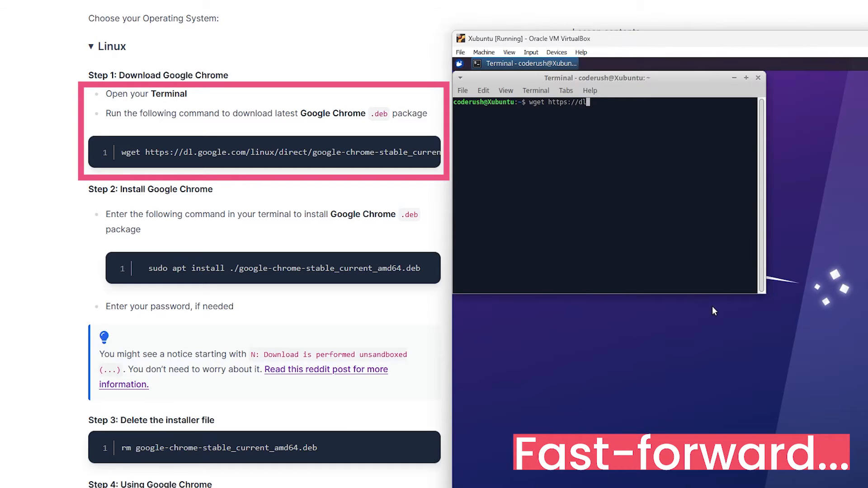
type(".google.com/linux/direct/google-chrome-stable_current_amd64.deb")
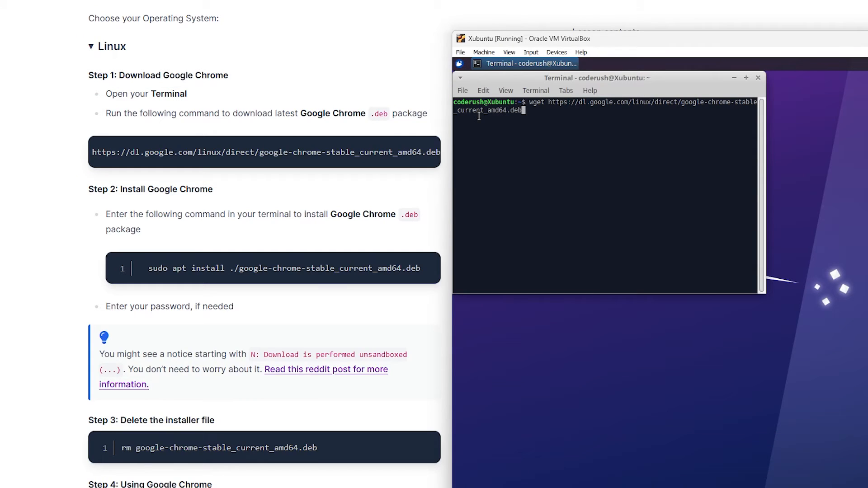
key("Return")
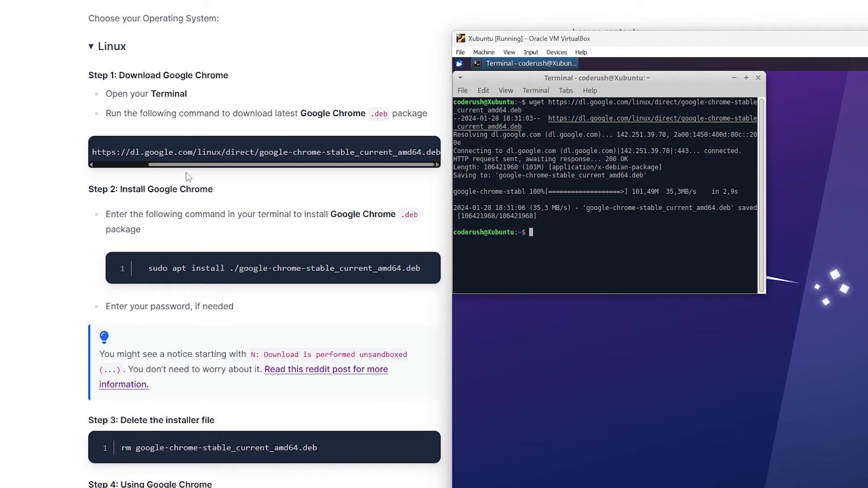
Step: Try to install the package by running sodo apt install ./google-chrome-stable_current_amd64.deb
scroll(190, 176, "down", 3)
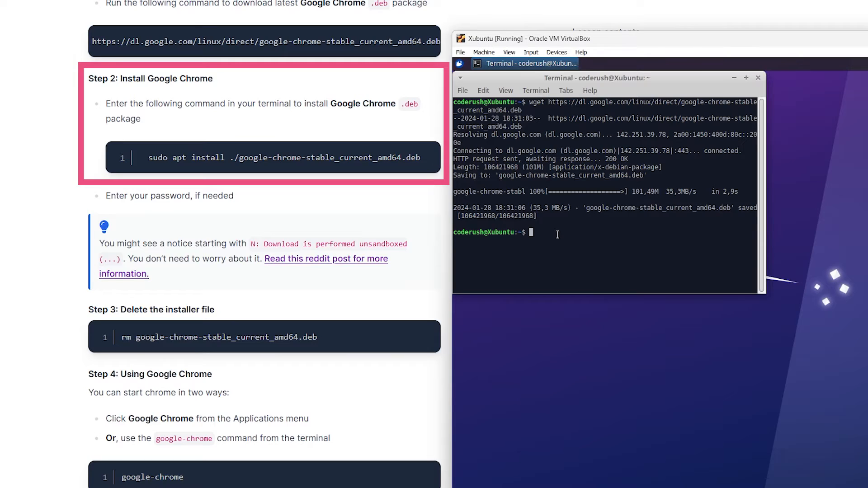
type("sodo ap")
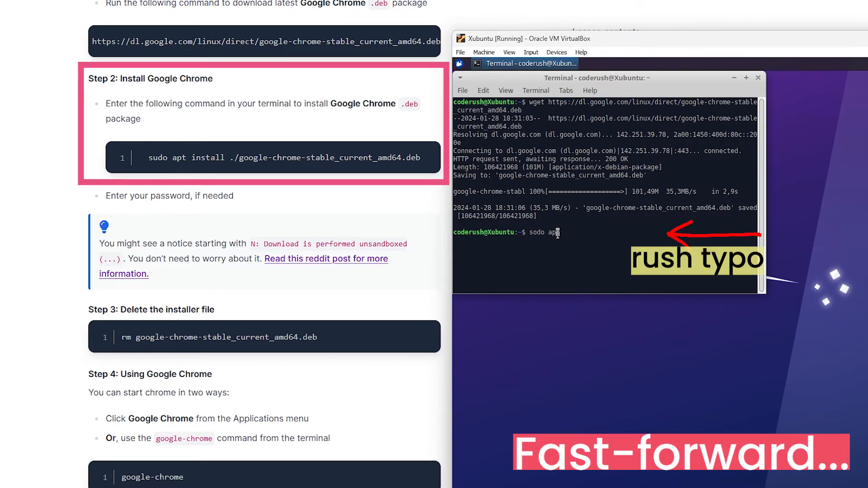
type("t install ./google-chrome-stable_current_amd64.deb")
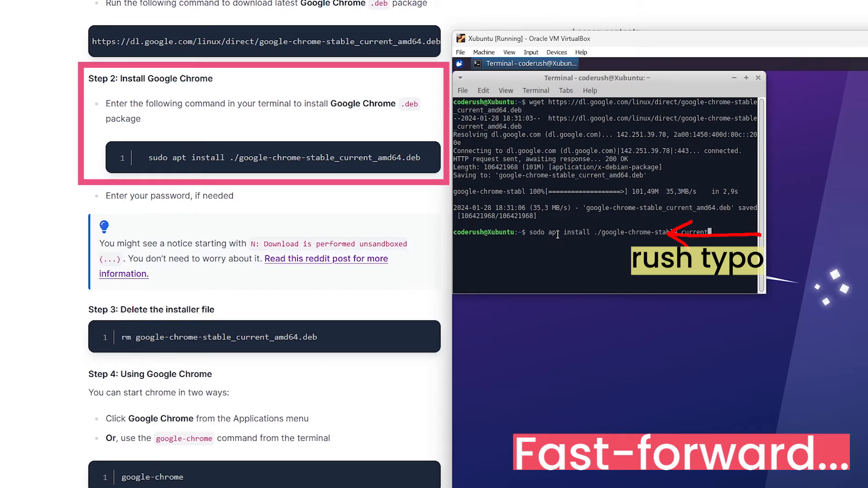
key("Return")
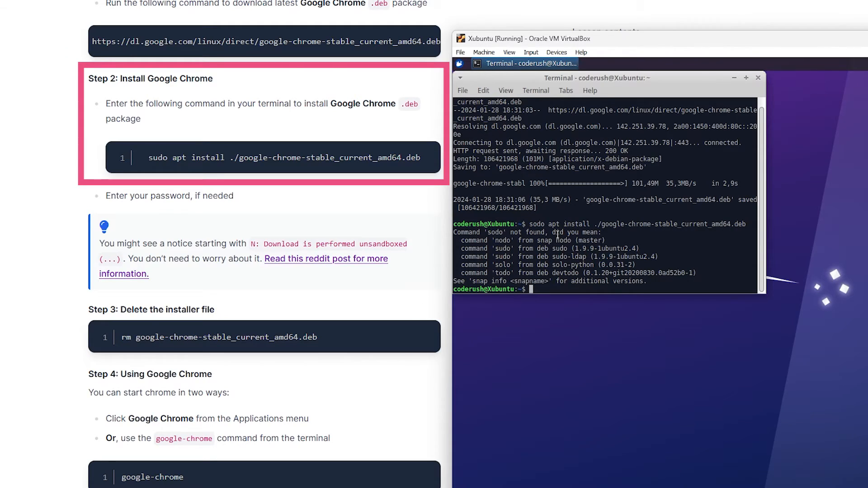
Step: Run sudo apt install ./google-chrome-stable_current_amd64.deb and enter the account password to install Chrome
type("sudo")
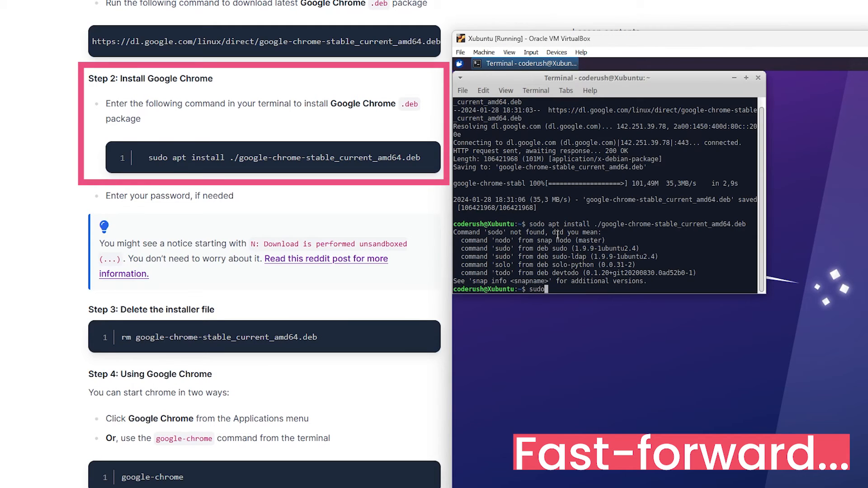
type(" apt install ./google-chrome")
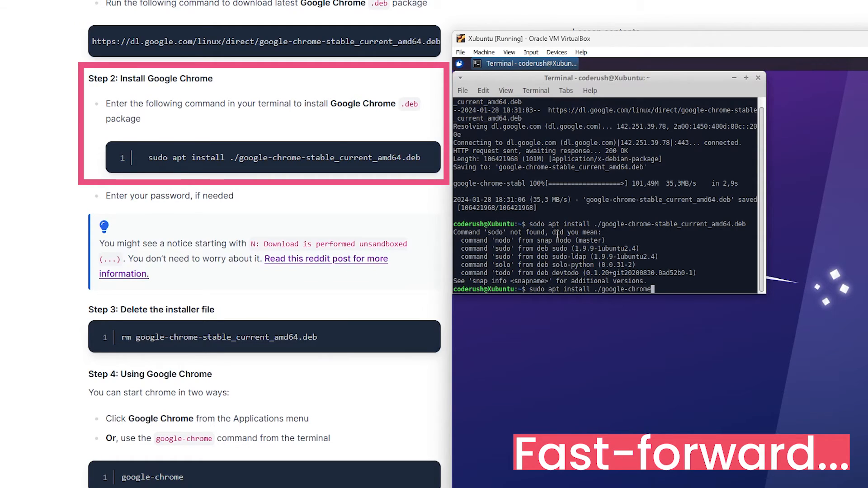
type("-stable_current_amd64.deb")
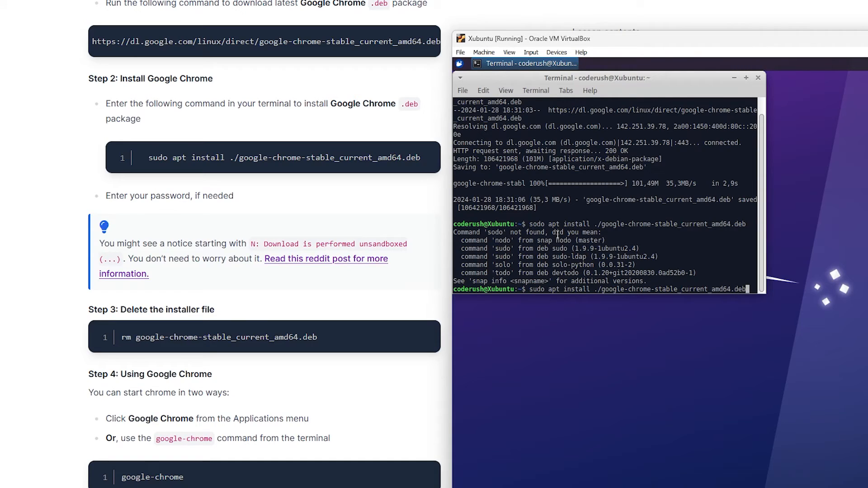
key("Return")
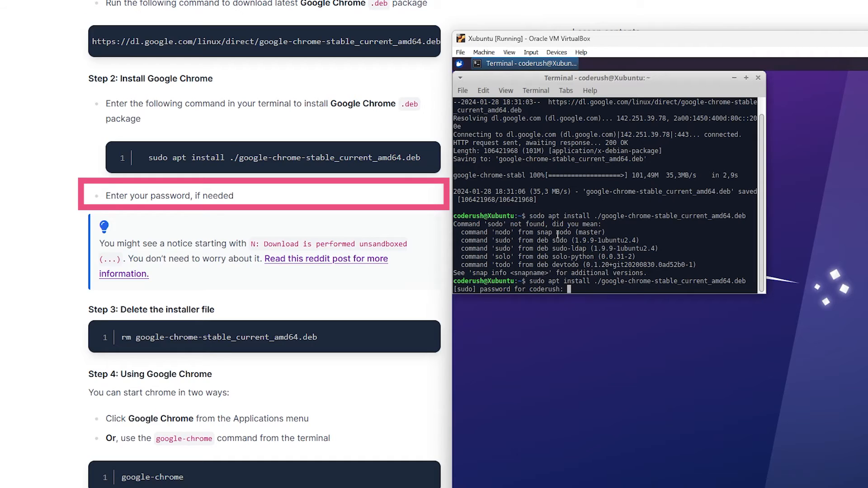
key("Return")
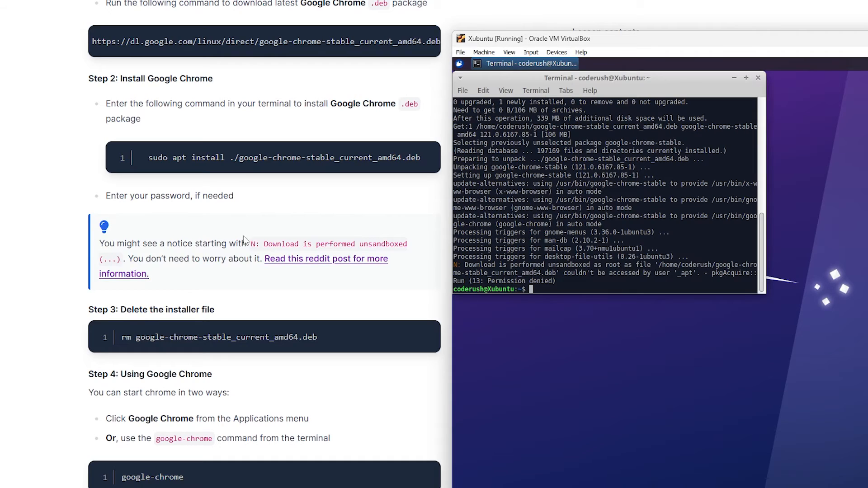
Step: Delete the installer by running rm google-chrome-stable_current_amd64.deb
scroll(241, 262, "down", 1)
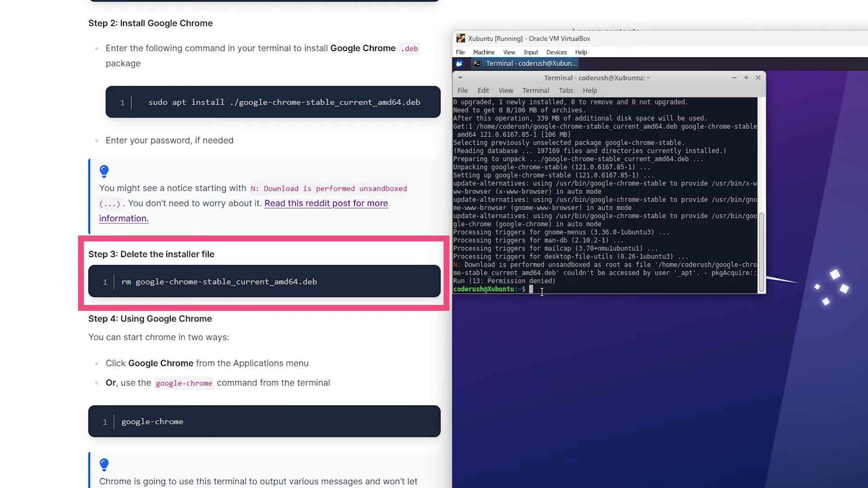
type("rm google-chrome-stable_")
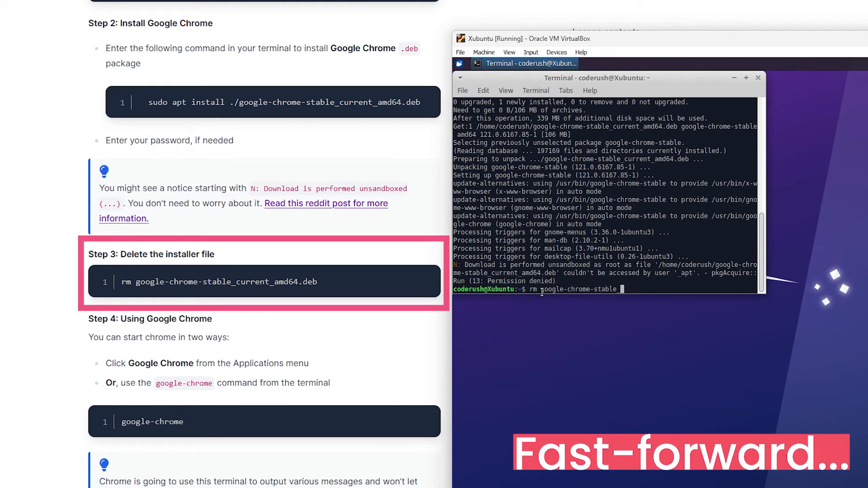
type("current_amd64.deb")
key("Return")
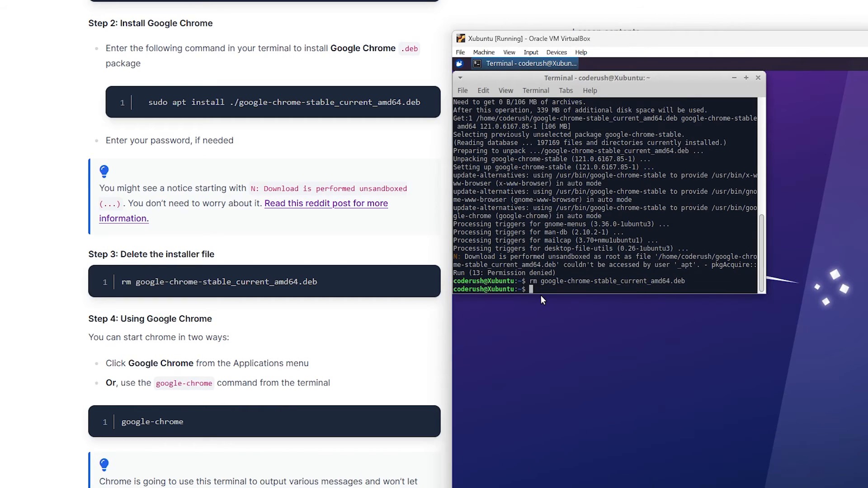
Step: Launch Google Chrome by searching for chr in the applications menu
scroll(358, 387, "down", 1)
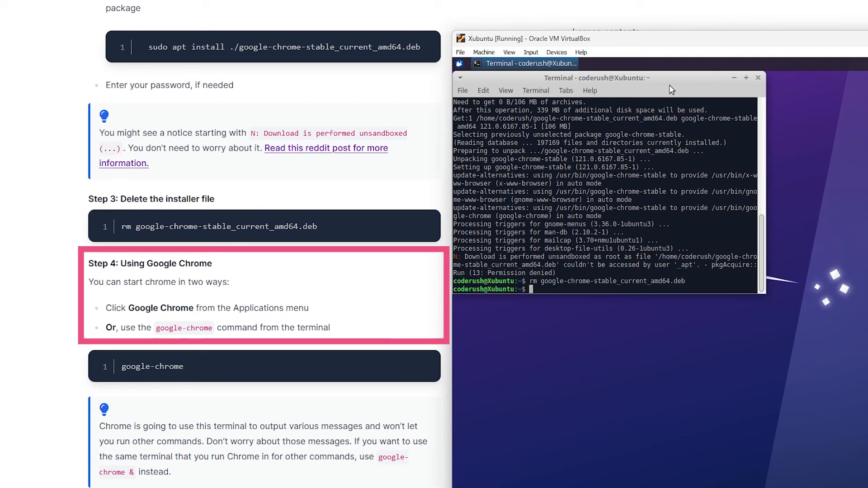
left_click_drag(670, 85, 734, 159)
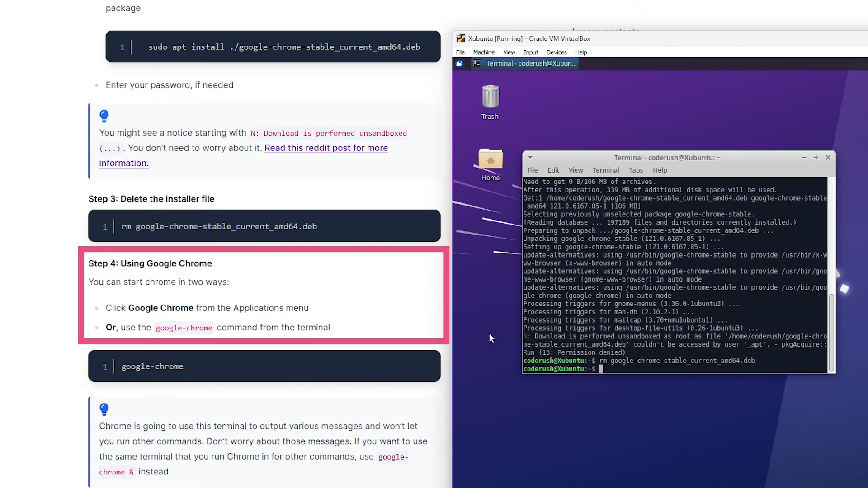
left_click(461, 66)
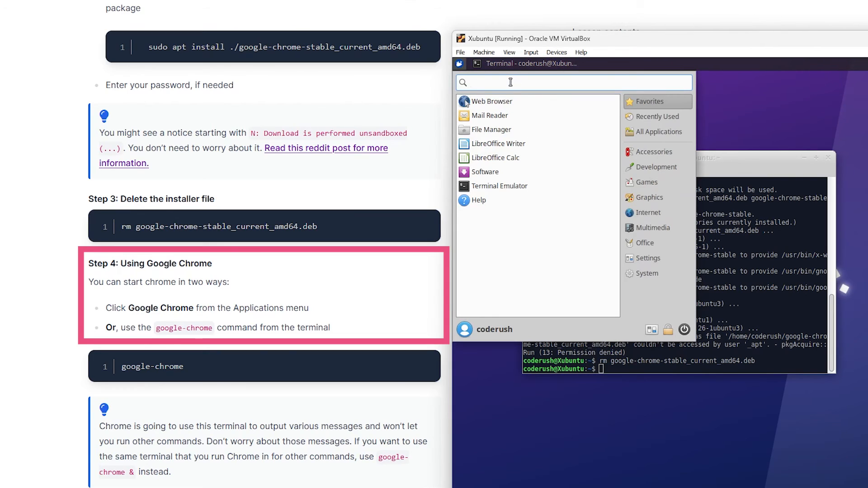
type("chr")
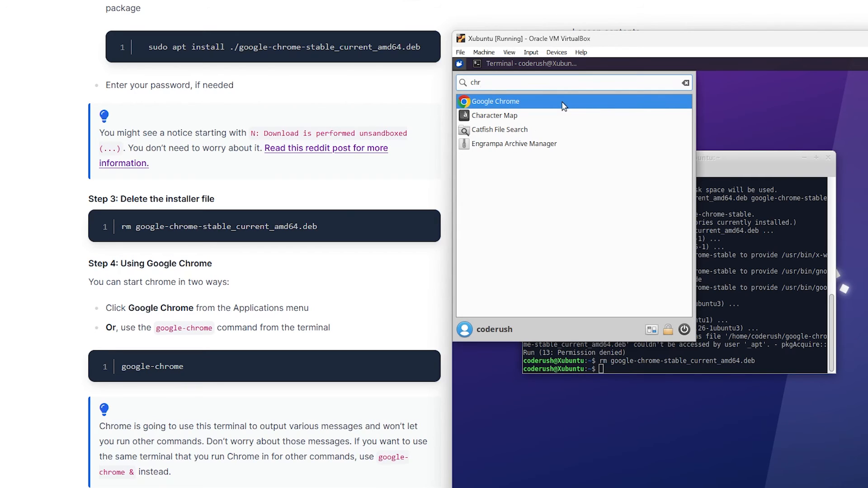
left_click(564, 103)
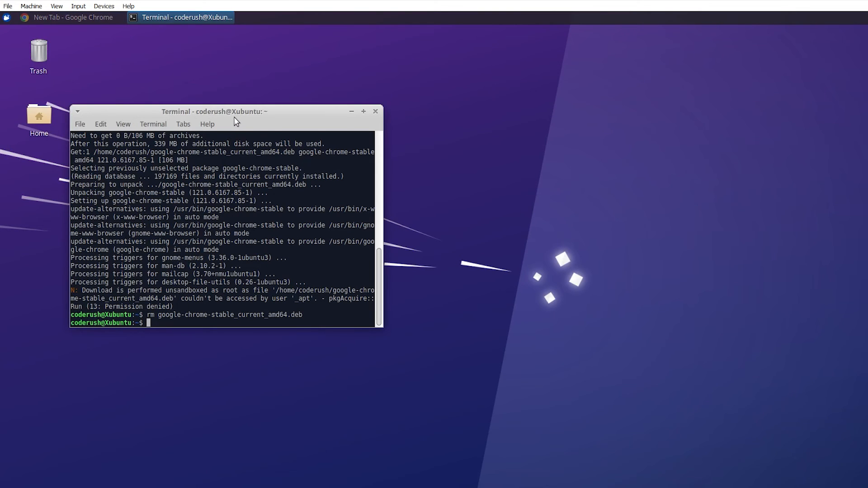
Step: Add a Google Chrome shortcut to the desktop from the applications menu after searching for chrome
left_click_drag(236, 118, 480, 127)
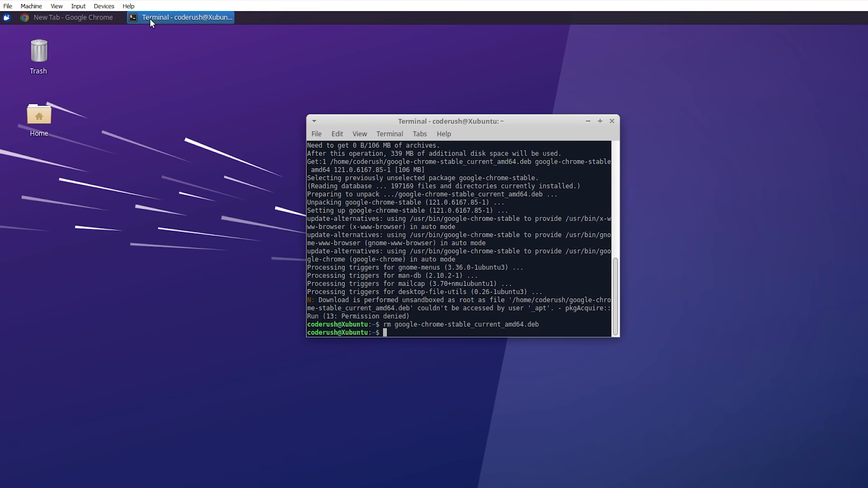
left_click(37, 18)
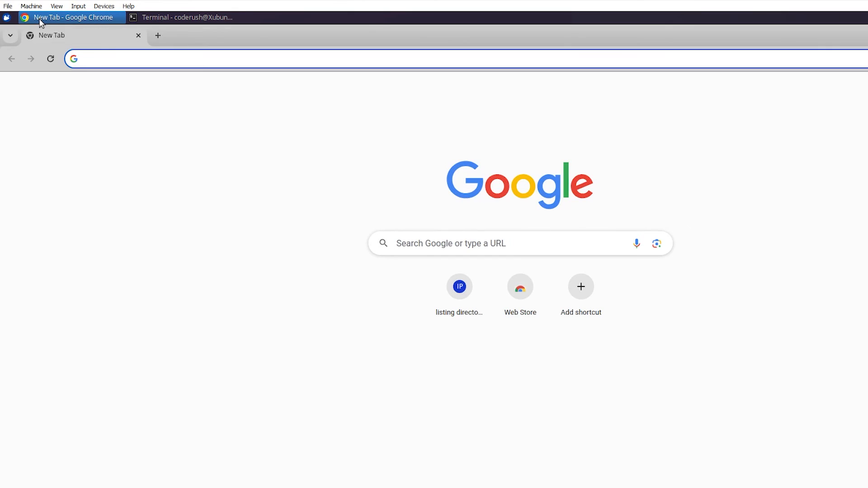
left_click(37, 18)
left_click(3, 20)
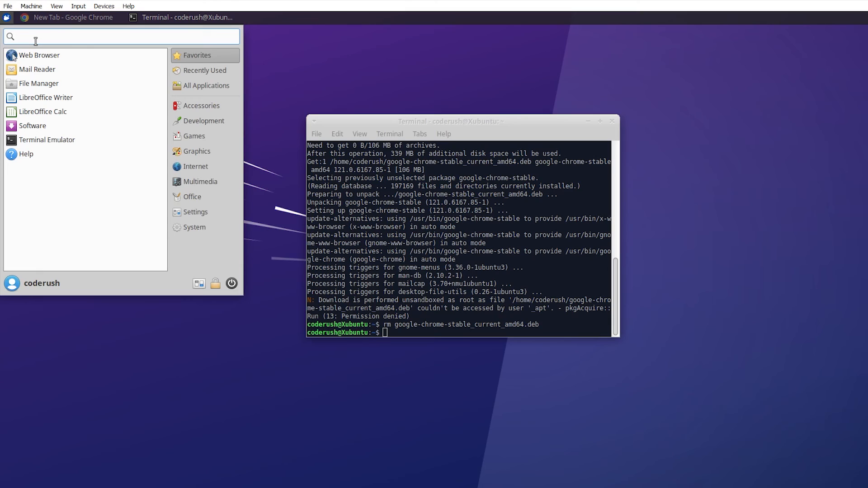
type("chrome")
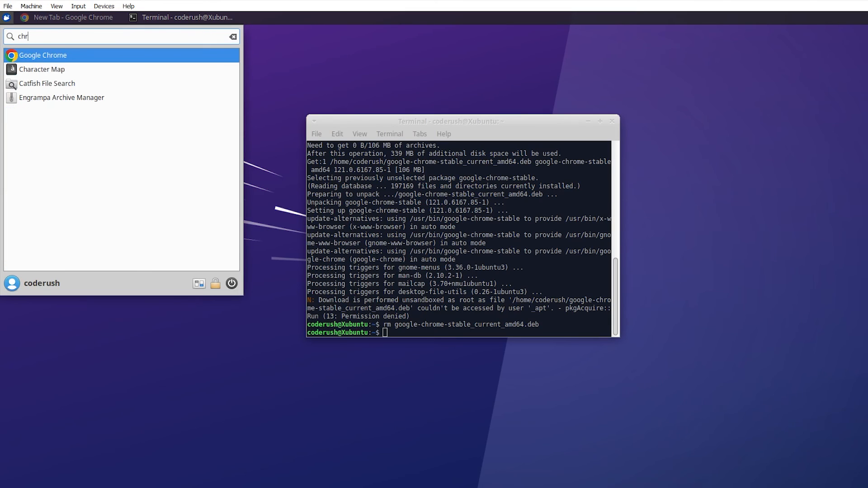
right_click(40, 56)
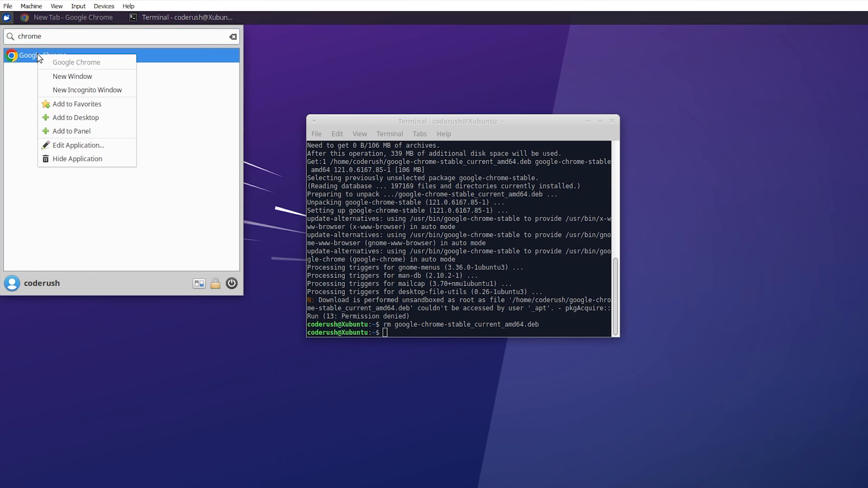
left_click(123, 119)
left_click(233, 38)
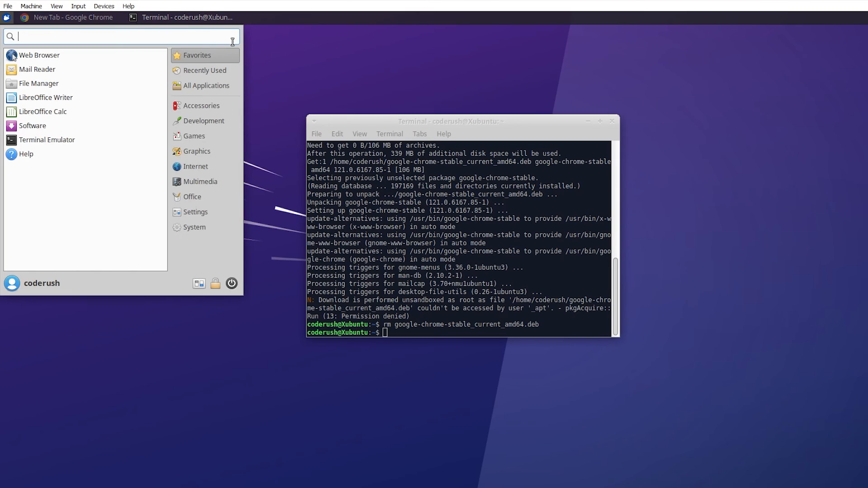
left_click(6, 19)
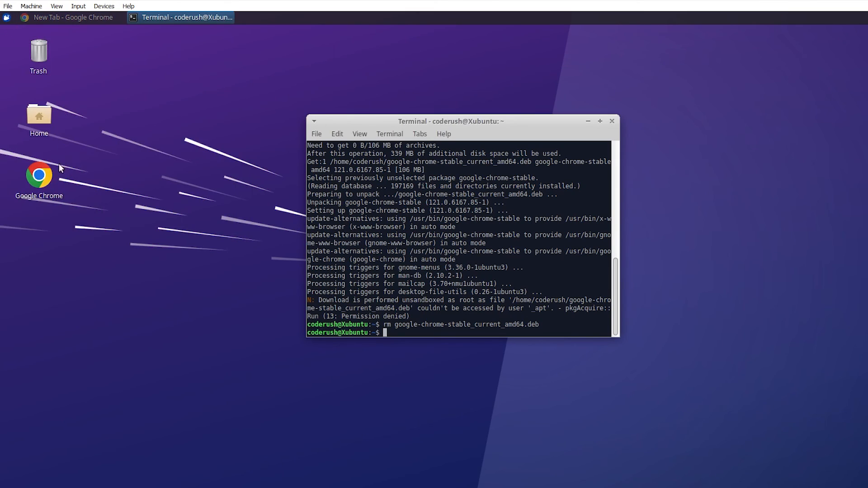